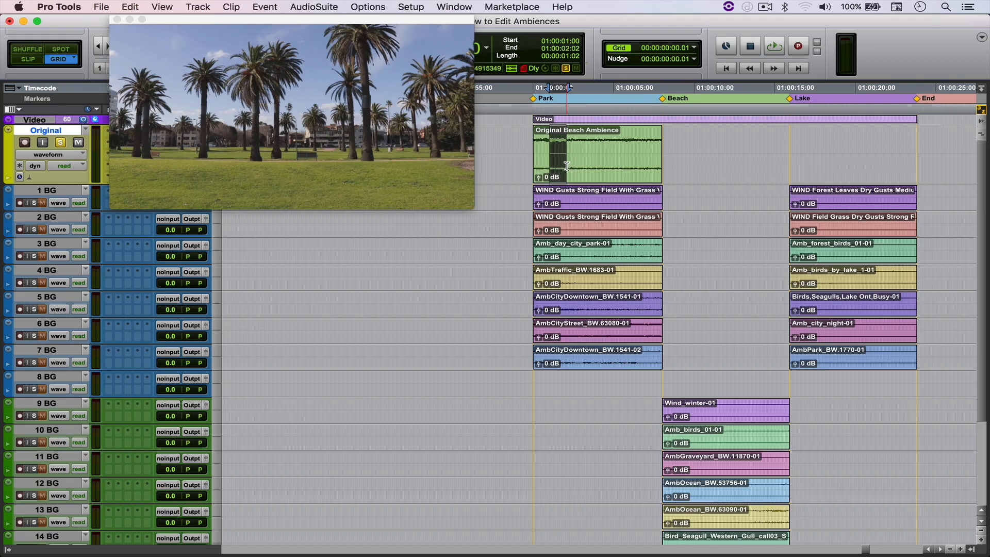
drag(579, 206, 781, 504)
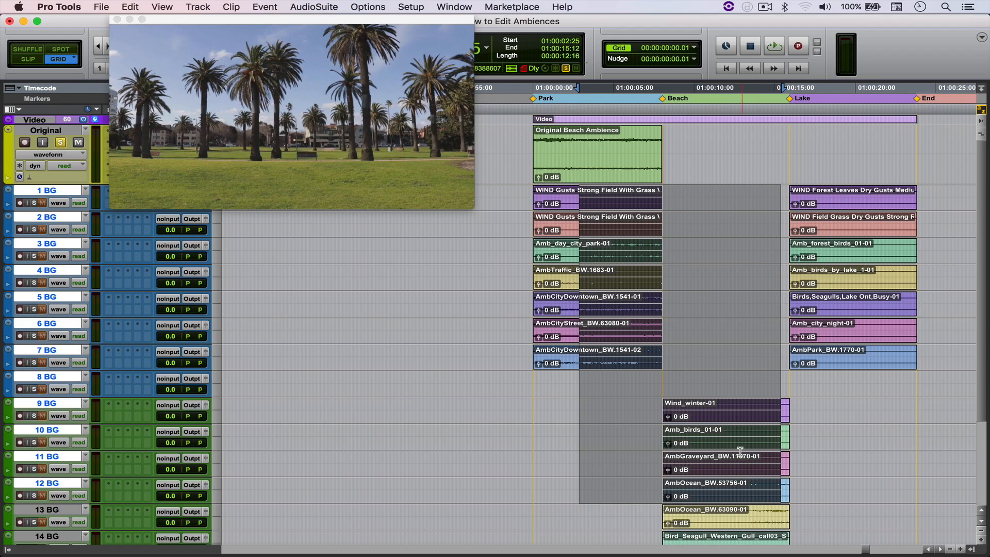
click(576, 297)
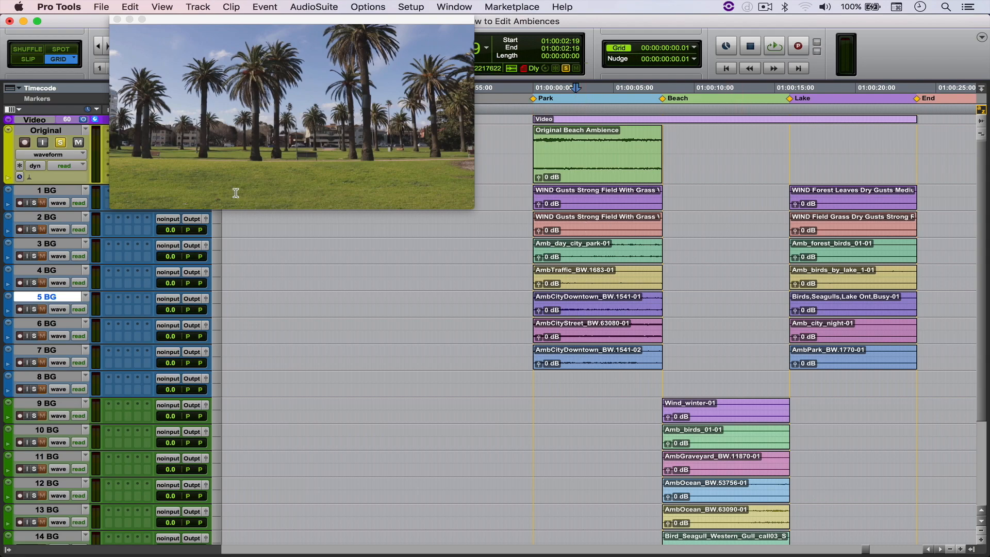
Step: Hide the Original track, make it inactive, and play the ambiences from the start of the session
right_click(78, 130)
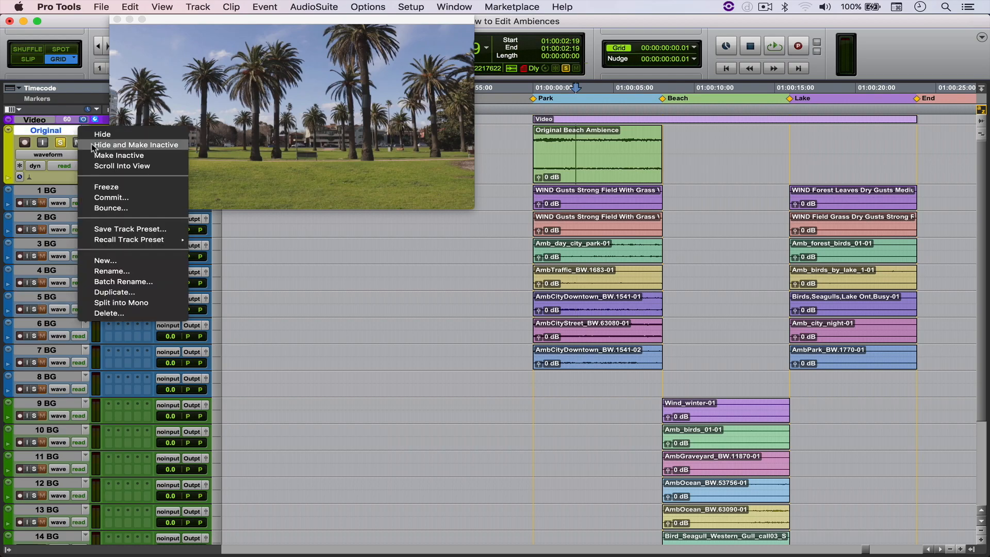
click(119, 145)
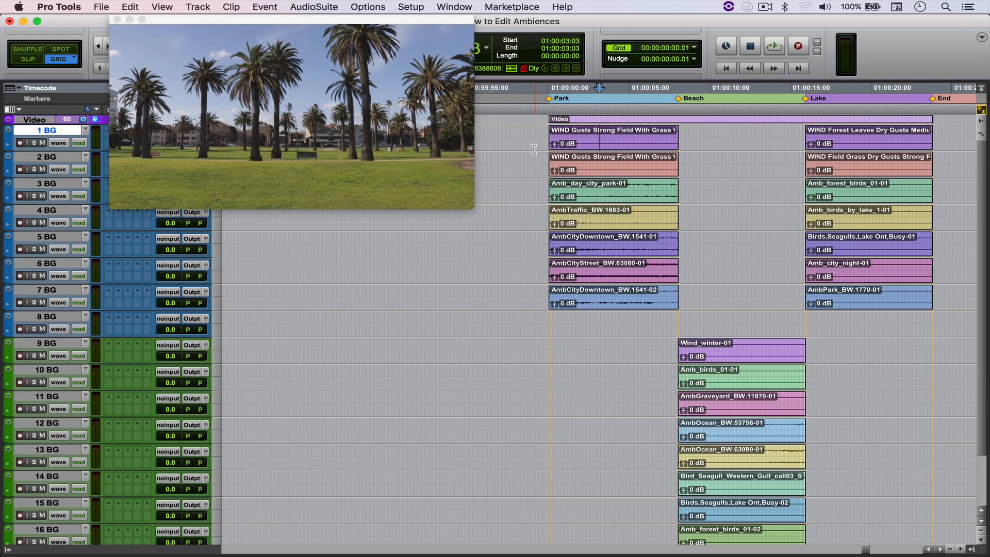
key(Return)
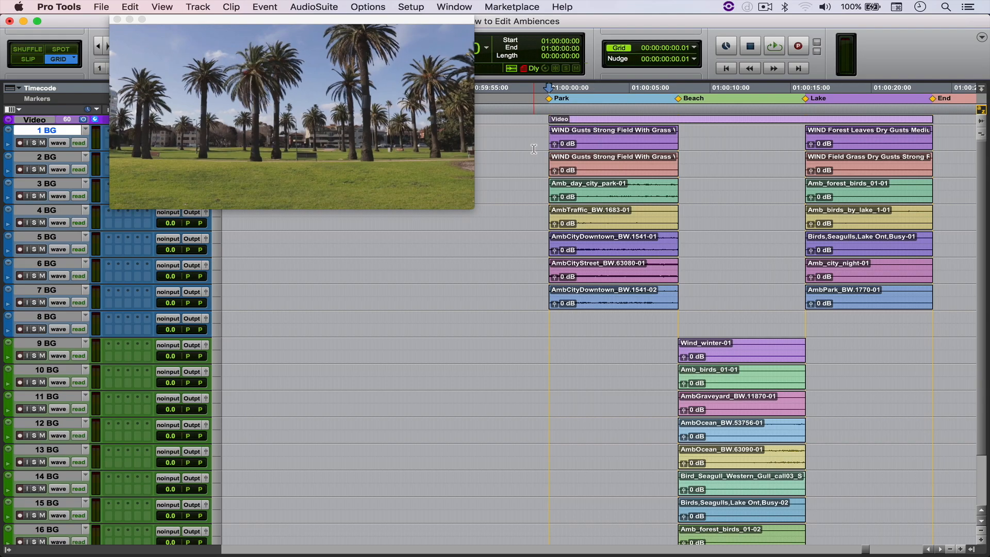
key(space)
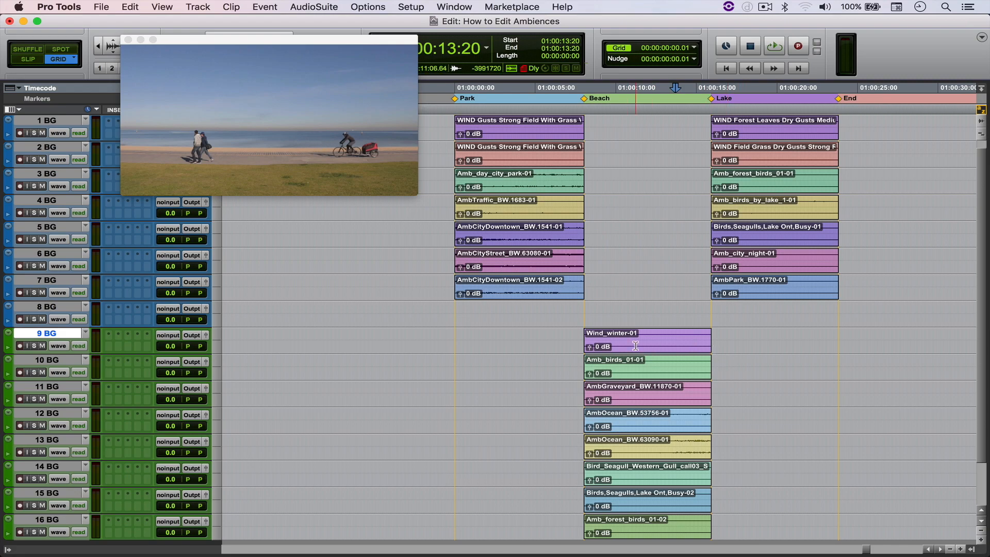
Step: Solo tracks 9 BG to 16 BG and play the Beach section over the length of the Wind_winter-01 clip
click(635, 345)
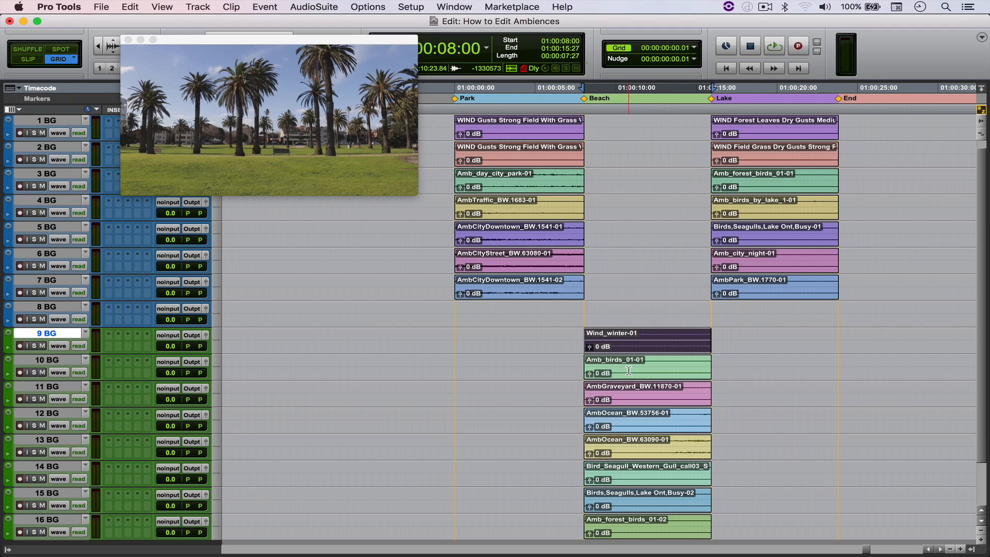
key(space)
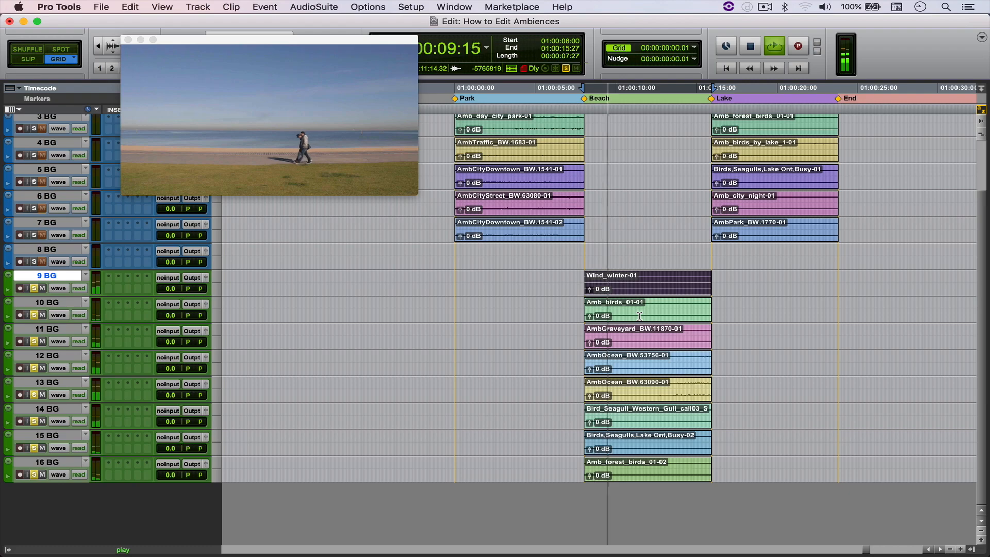
key(space)
click(639, 316)
key(super+bracketright)
key(super+bracketright)
drag(435, 276, 578, 279)
click(431, 315)
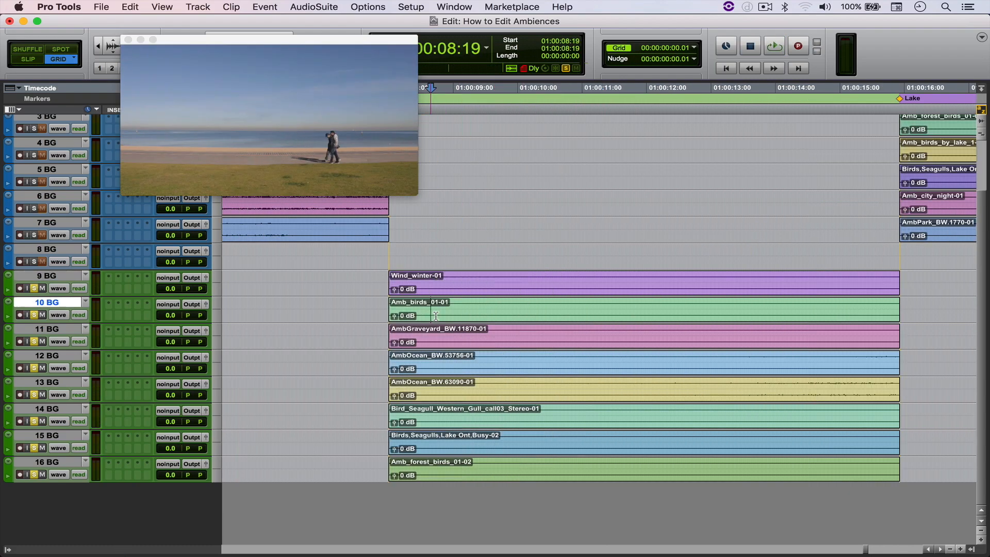
click(421, 332)
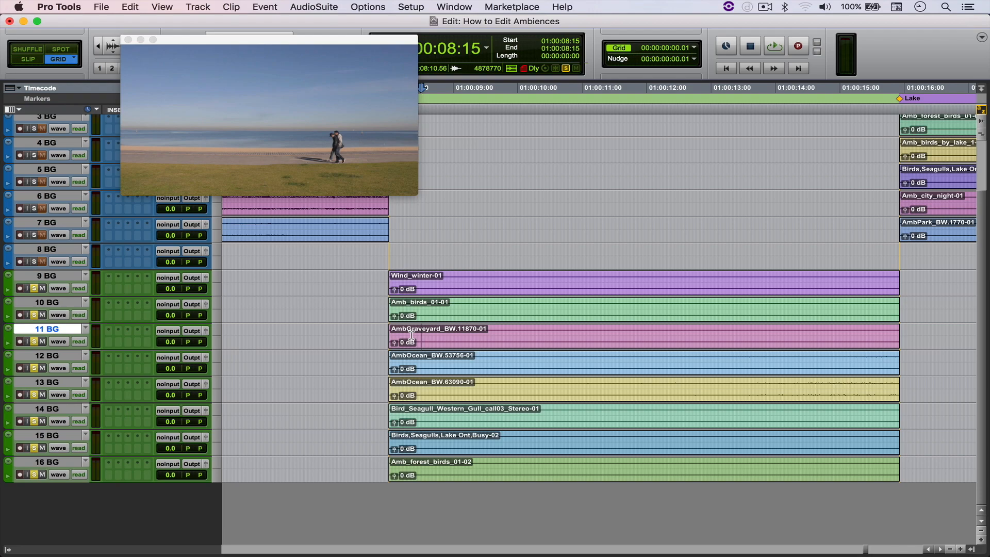
drag(434, 361, 457, 384)
drag(431, 415, 446, 424)
drag(427, 472, 463, 472)
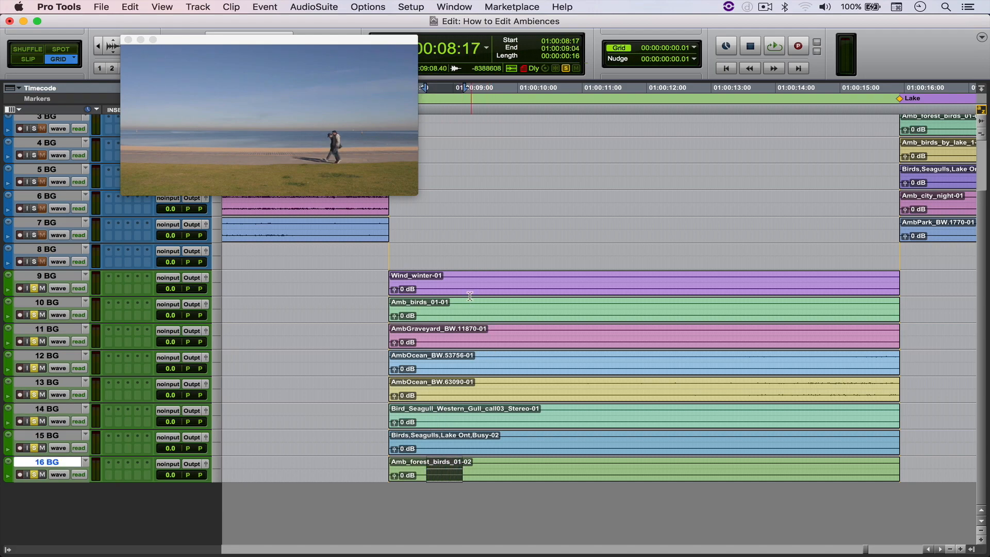
click(482, 333)
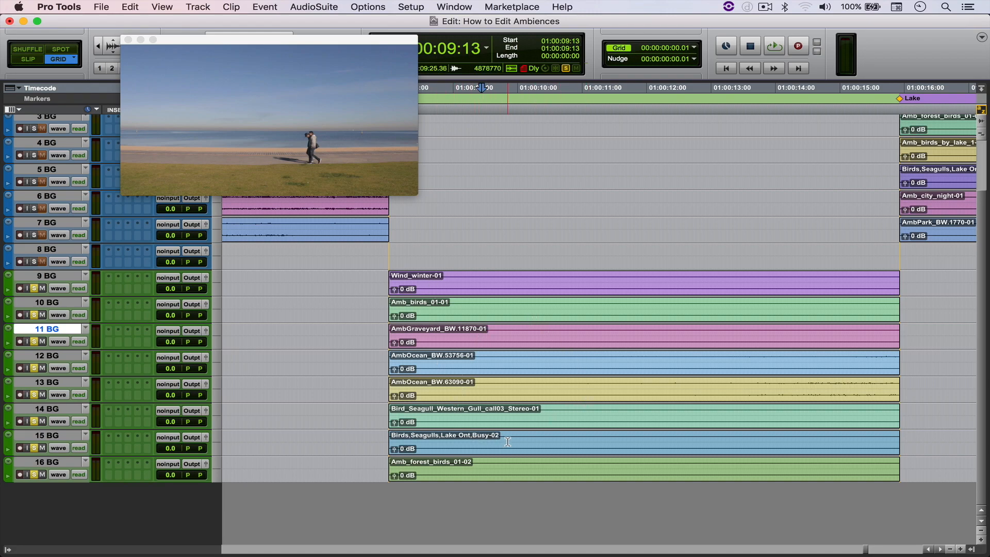
Step: Solo track 9 BG and audition the Wind_winter-01 clip from 01:00:08:15
click(437, 292)
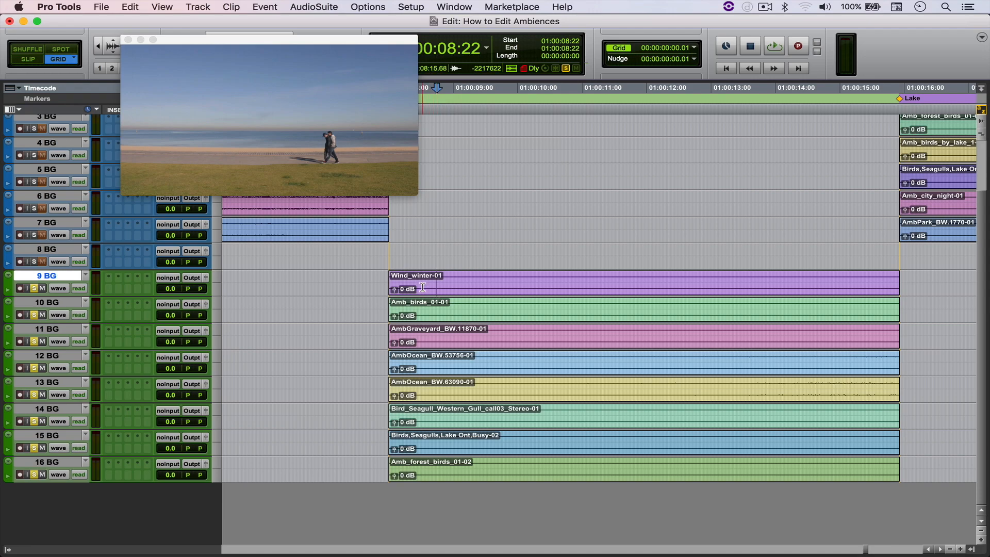
click(422, 287)
key(space)
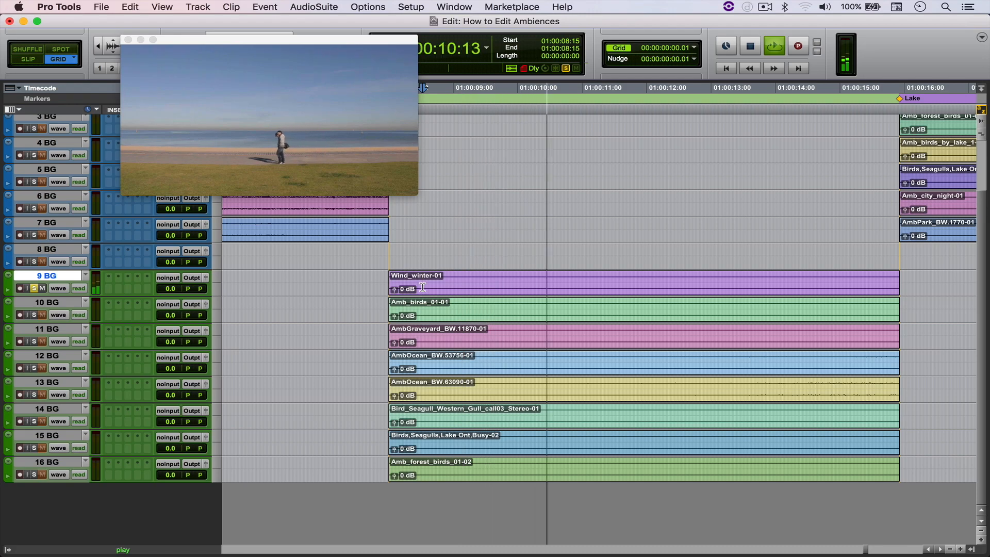
key(space)
Step: Lower the volume automation over the Wind_winter-01 clip on 9 BG to -16.0 dB and check it in the full mix
key(ctrl+alt+minus)
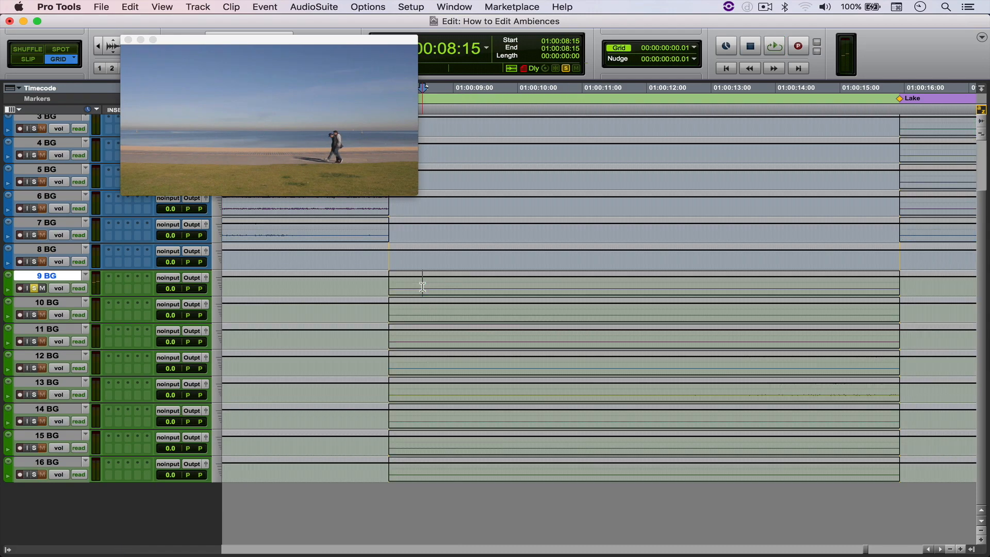
double_click(422, 286)
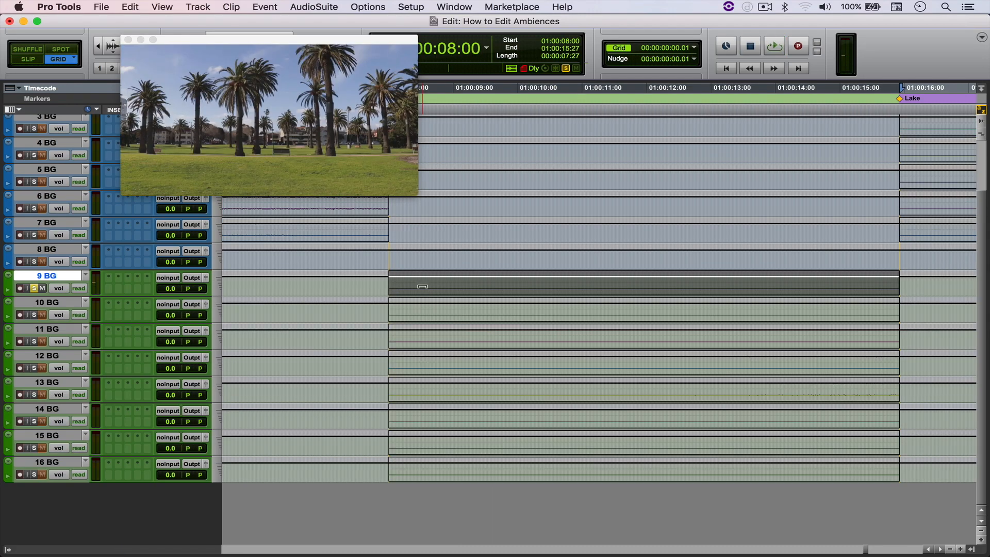
drag(423, 286, 419, 292)
click(412, 290)
key(space)
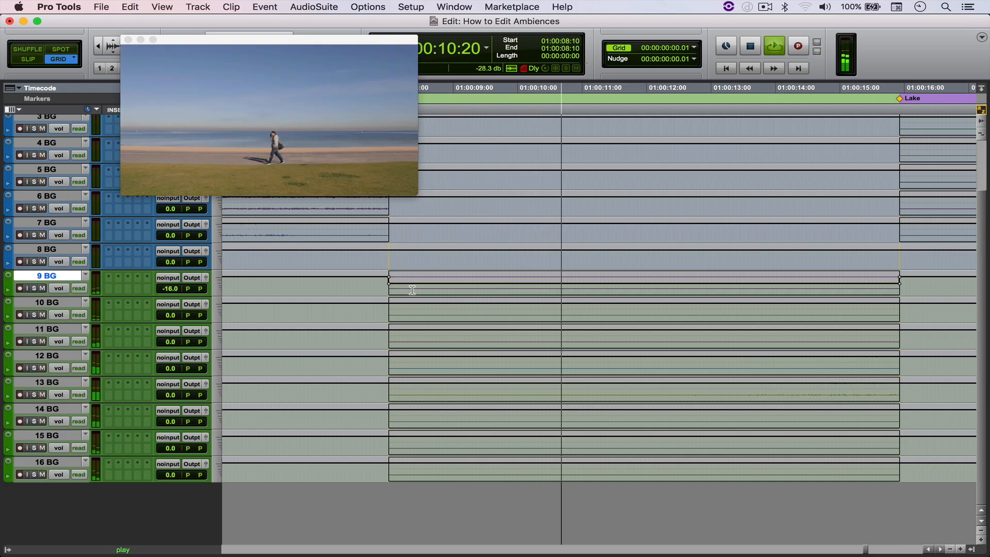
key(space)
key(ctrl+alt+minus)
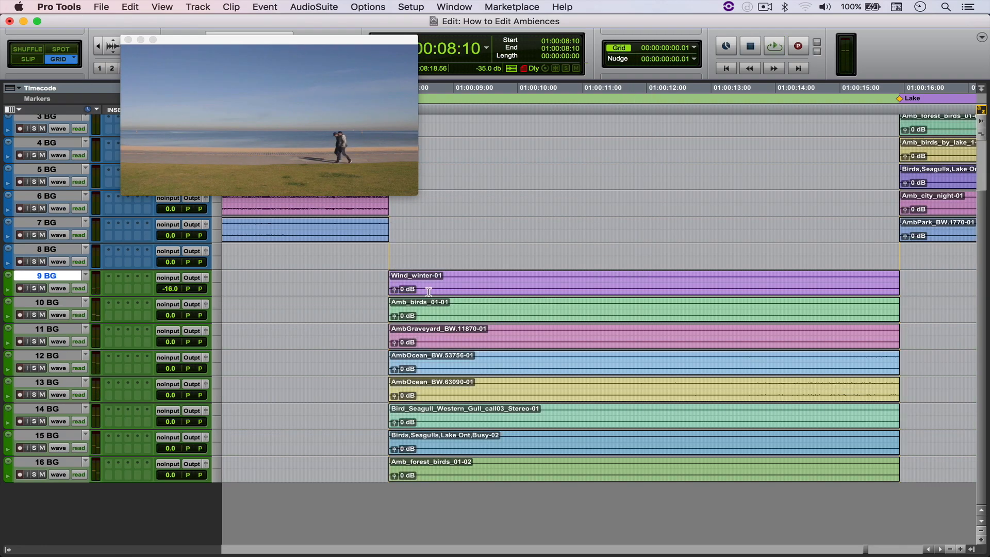
Step: Solo track 10 BG and audition the Amb_birds_01-01 clip
click(445, 303)
key(shift+s)
key(space)
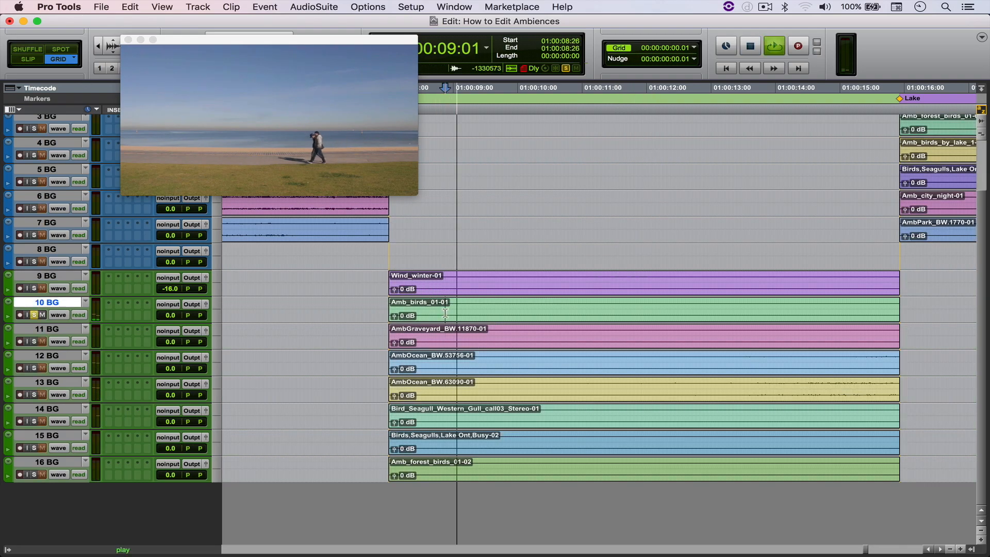
key(space)
Step: Audition the AmbGraveyard_BW.11870-01 clip with 11 BG soloed, and mute the clip
click(435, 338)
key(shift+s)
key(space)
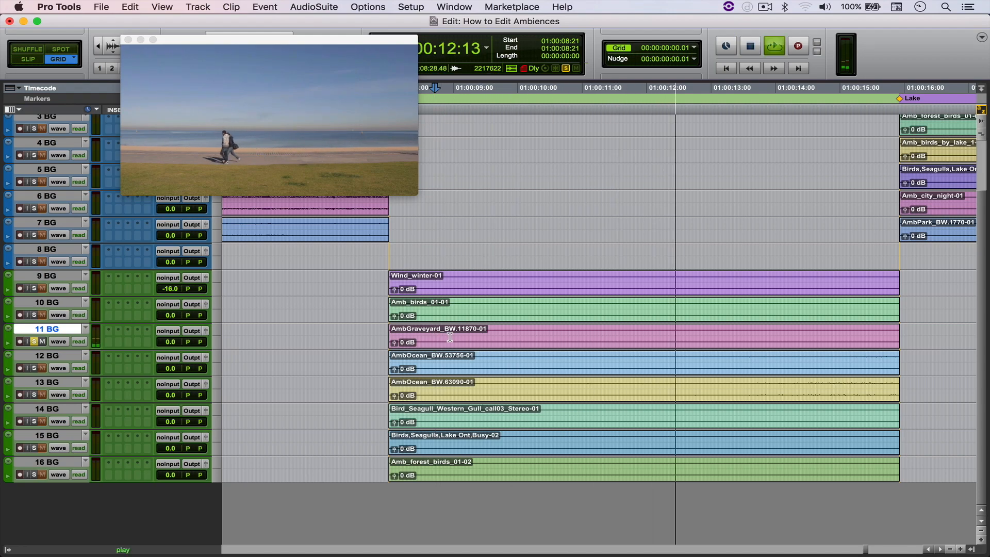
key(space)
double_click(450, 337)
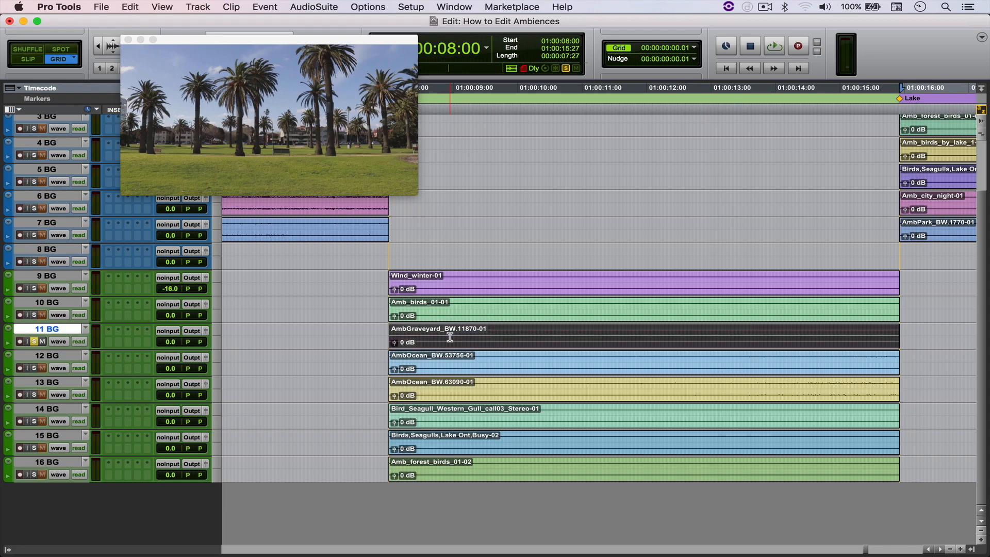
Step: Solo track 12 BG and audition the AmbOcean_BW.53756-01 clip
click(423, 365)
key(shift+s)
key(space)
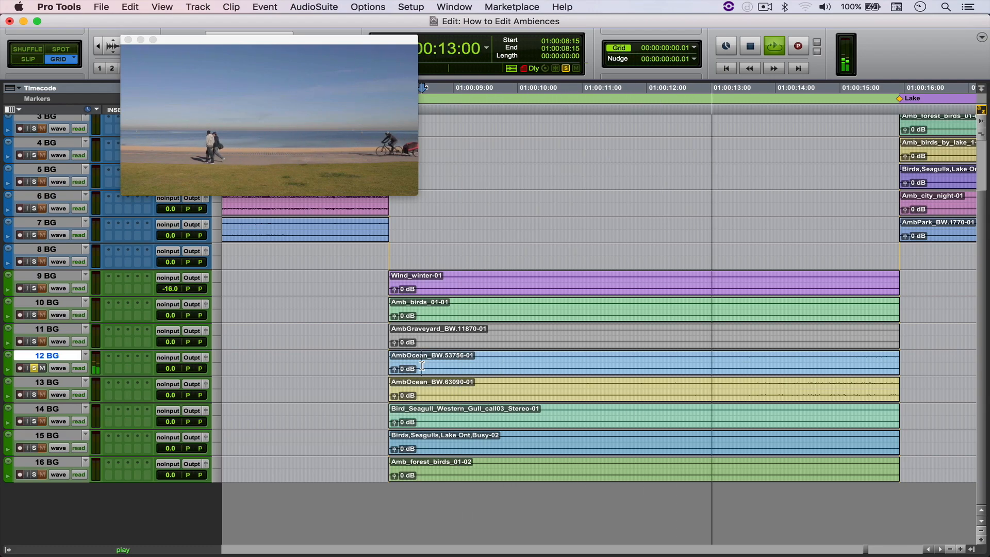
key(space)
Step: Try lowering the volume automation over the AmbOcean_BW.53756-01 clip on 12 BG to -16.0 dB
key(alt+ctrl+minus)
click(451, 365)
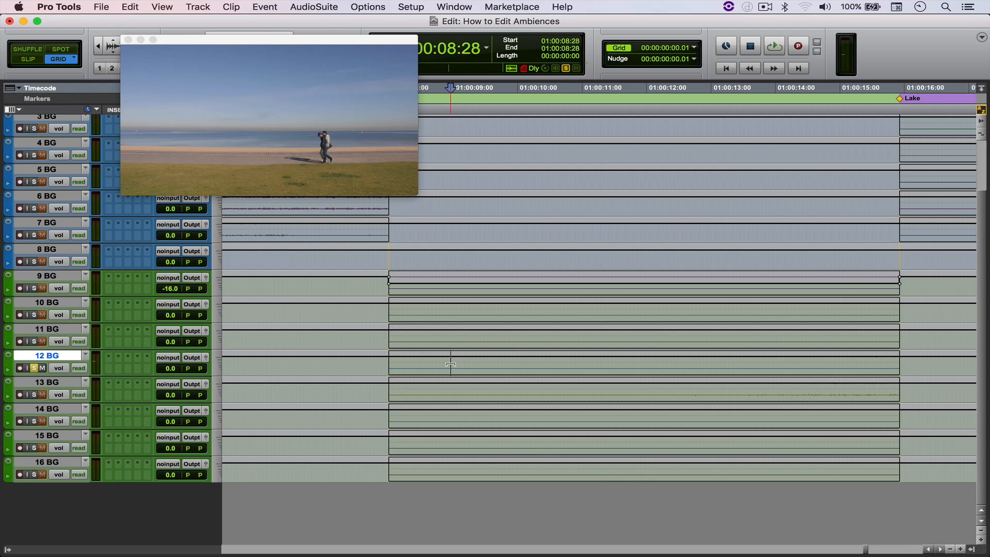
drag(451, 365, 451, 368)
drag(451, 369, 450, 370)
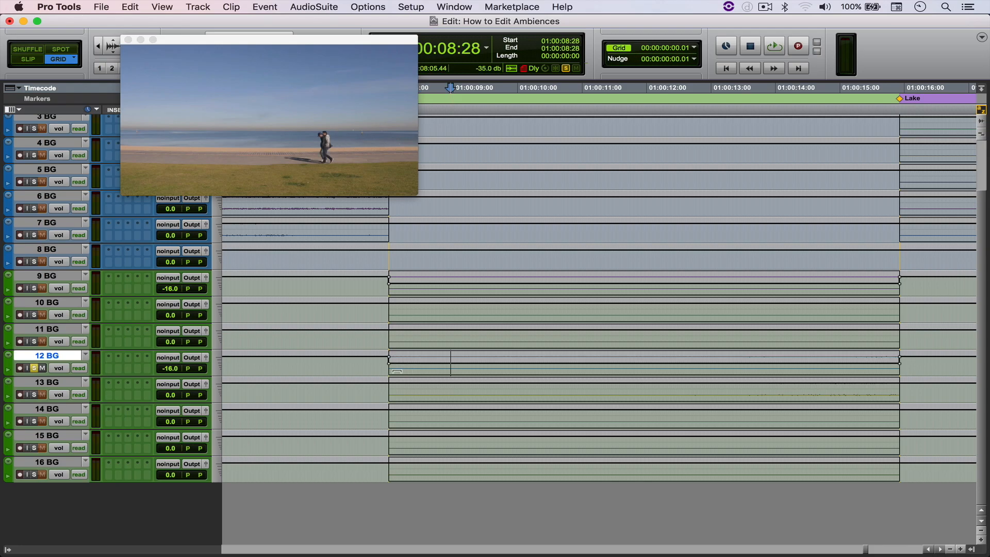
key(super+z)
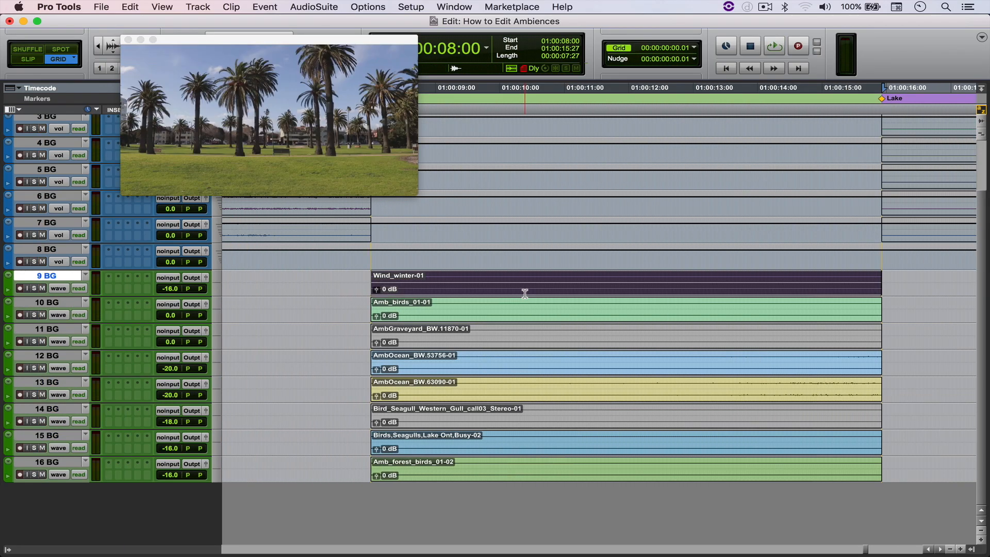
Step: Play the Beach section with all its ambience layers together, and show the whole session timeline
key(space)
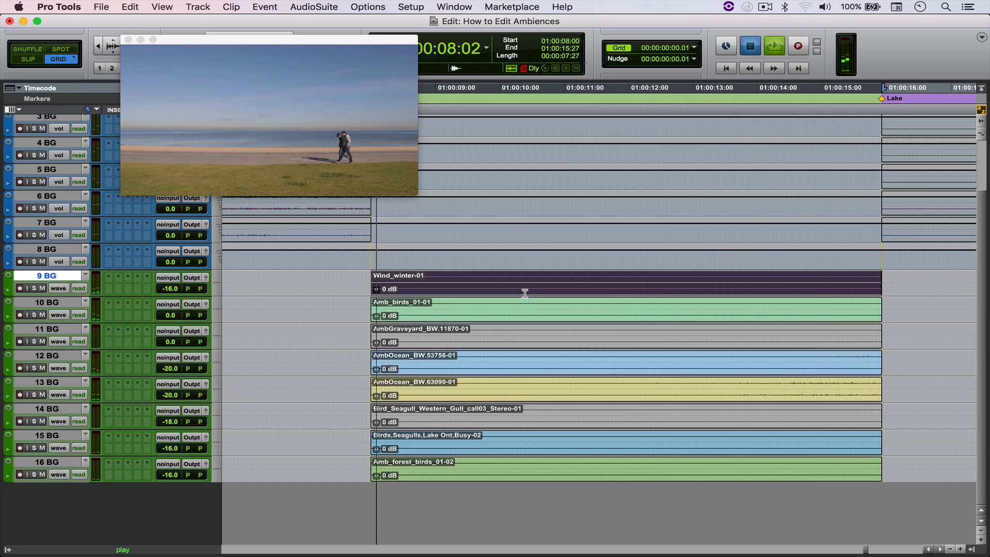
key(alt+a)
Step: Play across the transition from the Park scene into the Beach scene, starting at 01:00:05:21
click(640, 310)
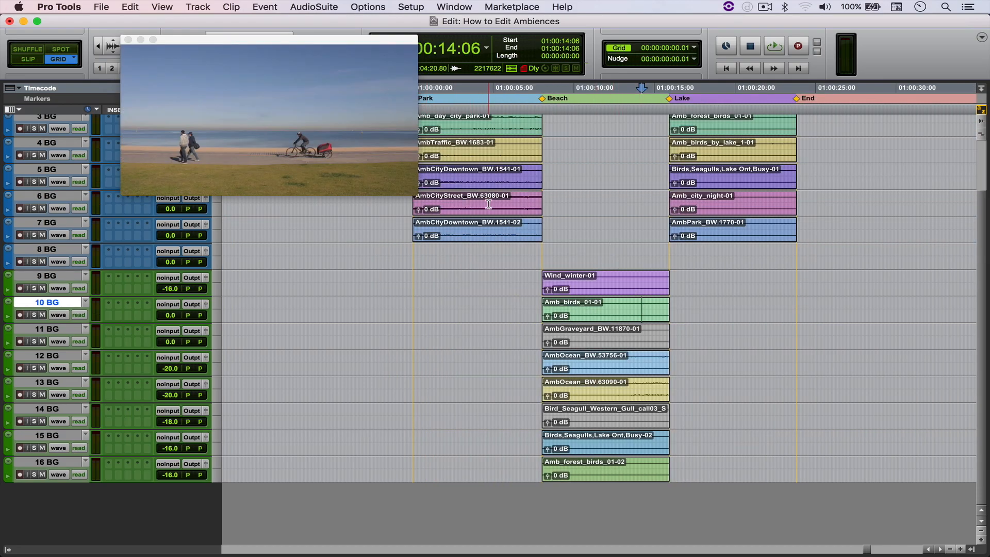
scroll(489, 204, up, 3)
click(504, 175)
key(space)
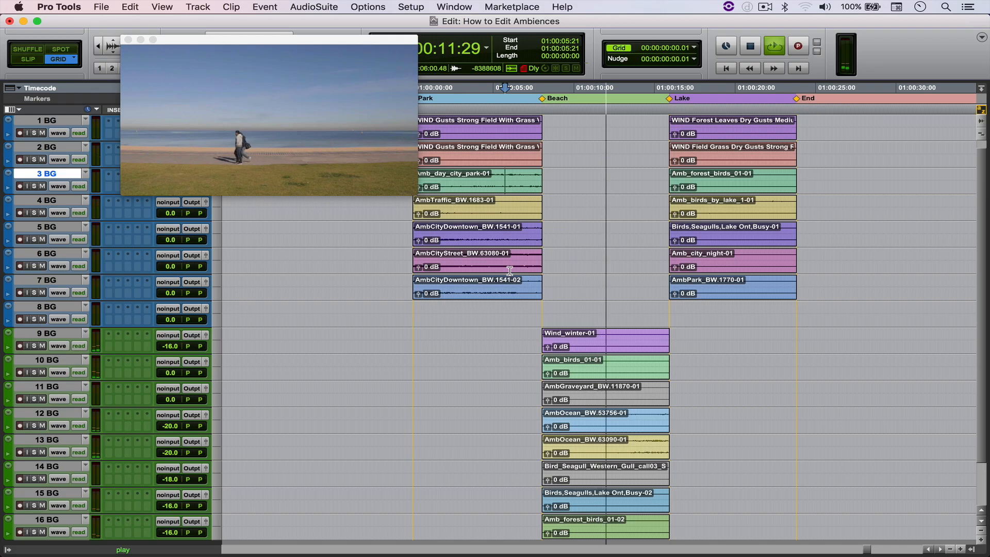
key(space)
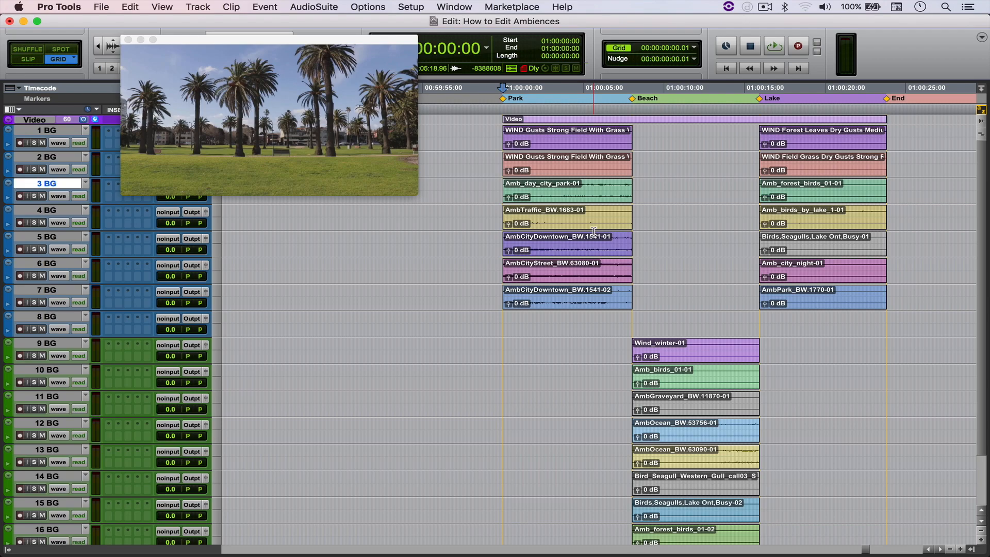
Step: Play the ambiences from the start of the Park scene at 01:00:00:00
key(space)
scroll(684, 469, down, 3)
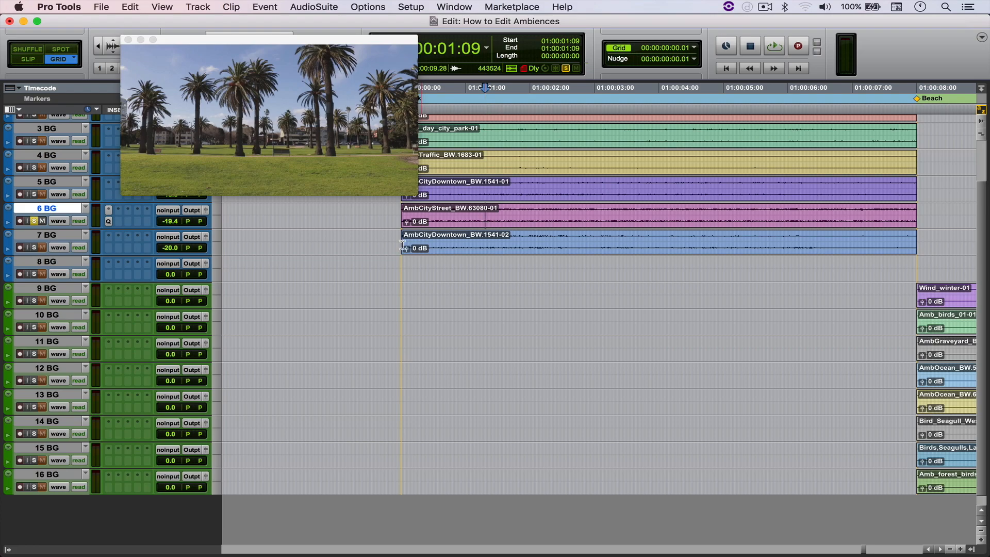
Step: Move the video window clear of the track I/O controls and enlarge tracks 1 BG and 2 BG
scroll(402, 245, up, 2)
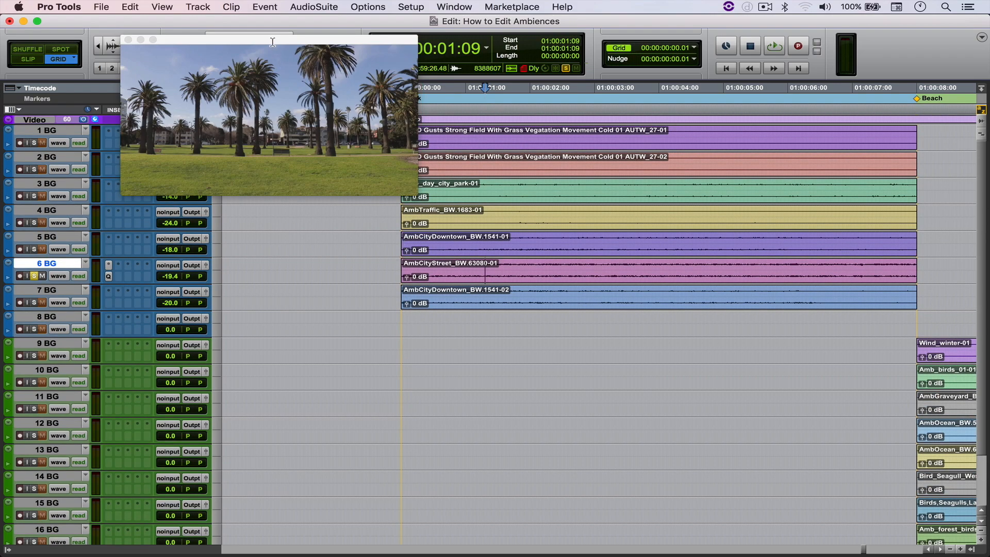
drag(272, 43, 377, 4)
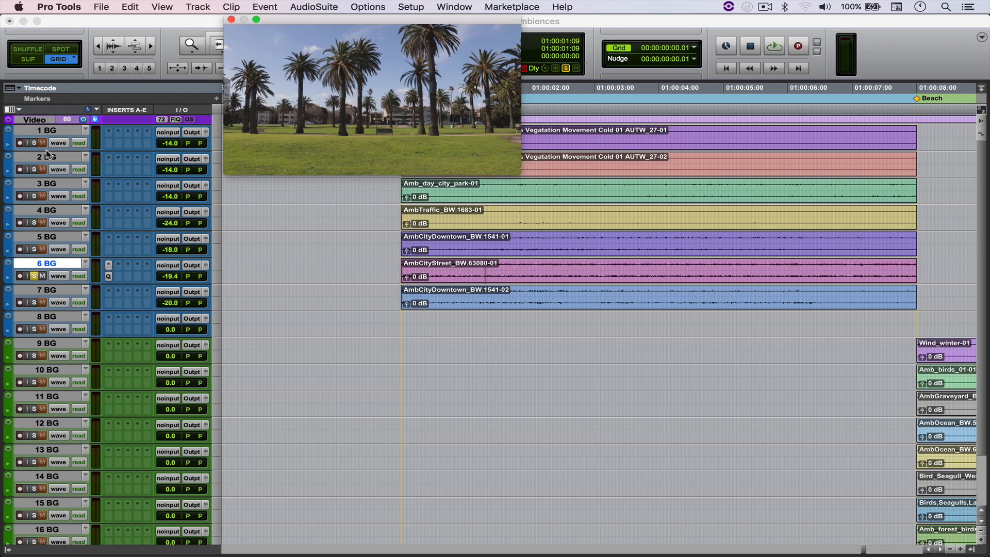
drag(221, 150, 223, 171)
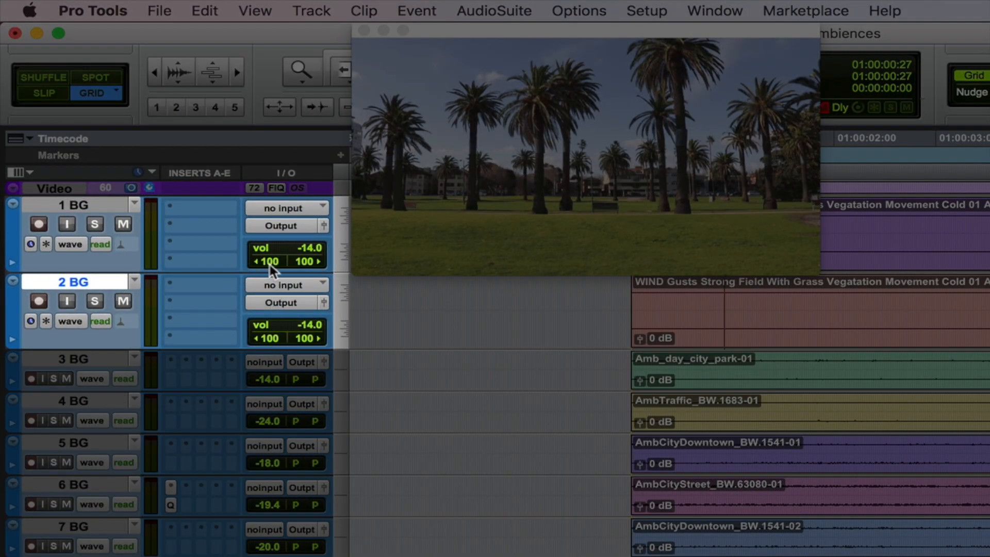
Step: Centre the pans of tracks 1 BG and 2 BG by setting both channels to 0
drag(271, 265, 309, 268)
alt+click(314, 338)
Step: Trim the volume automation over the Park wind clips to -2.6 dB on 1 BG and -1.5 dB on 2 BG
click(905, 245)
key(ctrl+alt+minus)
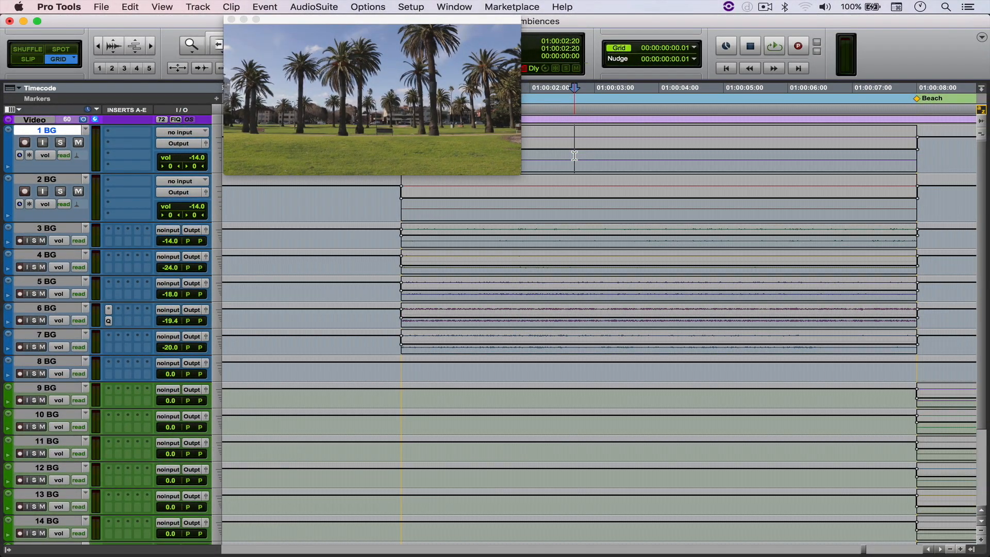
key(F6)
drag(575, 154, 586, 181)
drag(586, 180, 586, 186)
Step: Select a short range across the wind clips on 1 BG and 2 BG and solo both tracks
key(F7)
drag(566, 158, 592, 192)
key(shift+s)
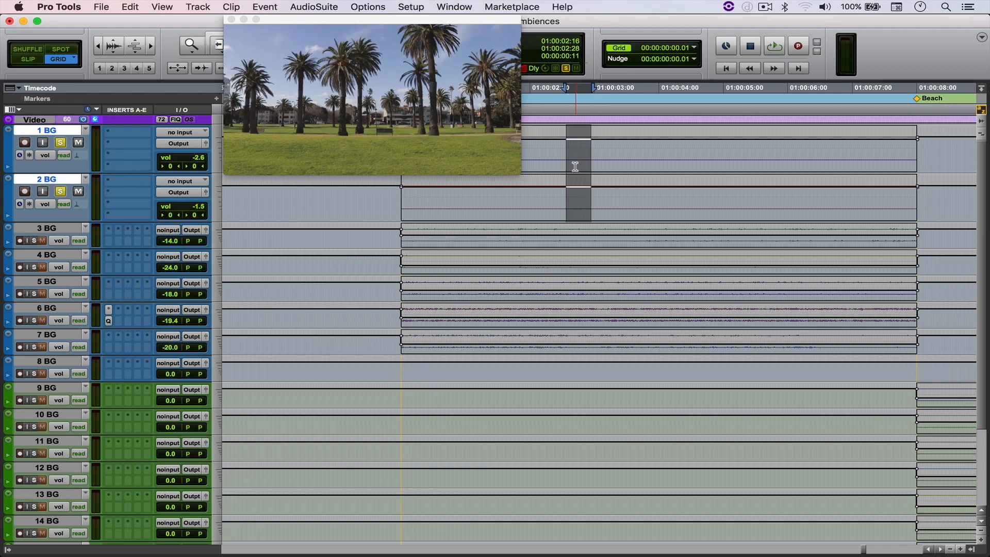
Step: Audition the soloed wind clips on 1 BG and 2 BG with centred pans, playing from 01:00:02:17
click(567, 160)
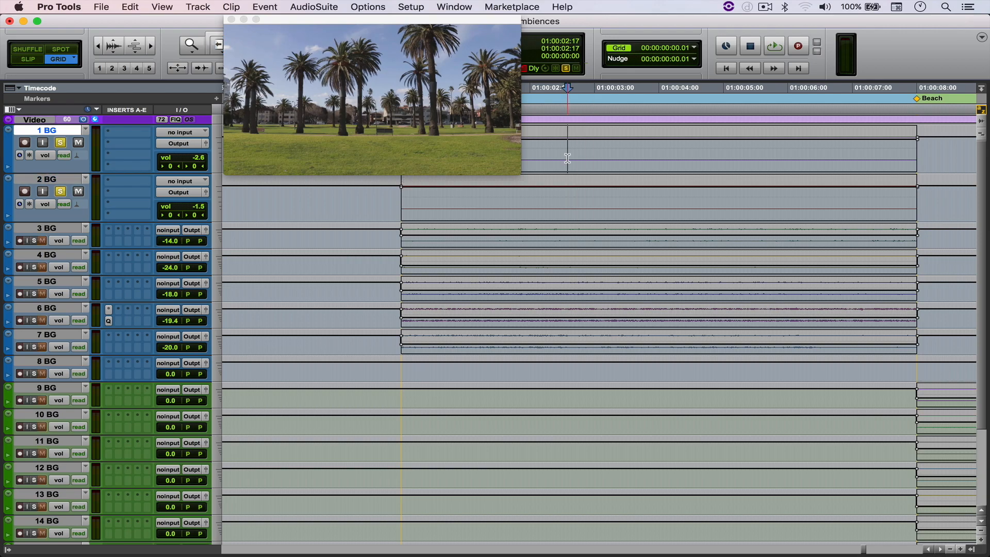
key(space)
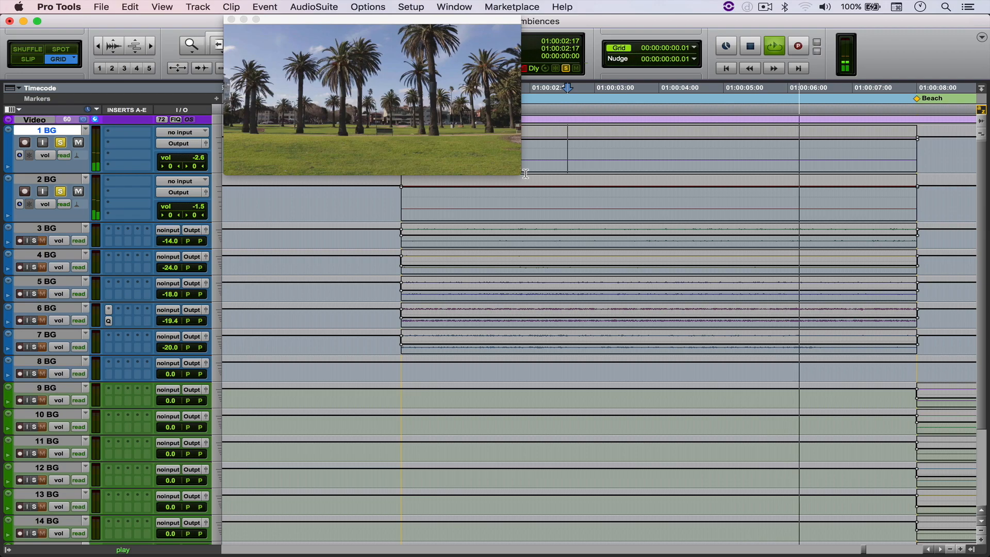
key(space)
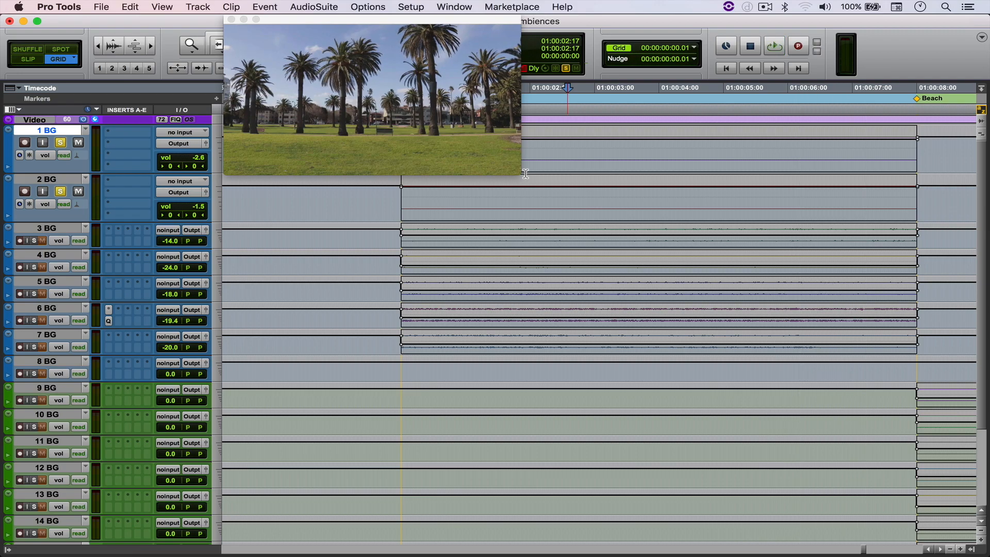
key(space)
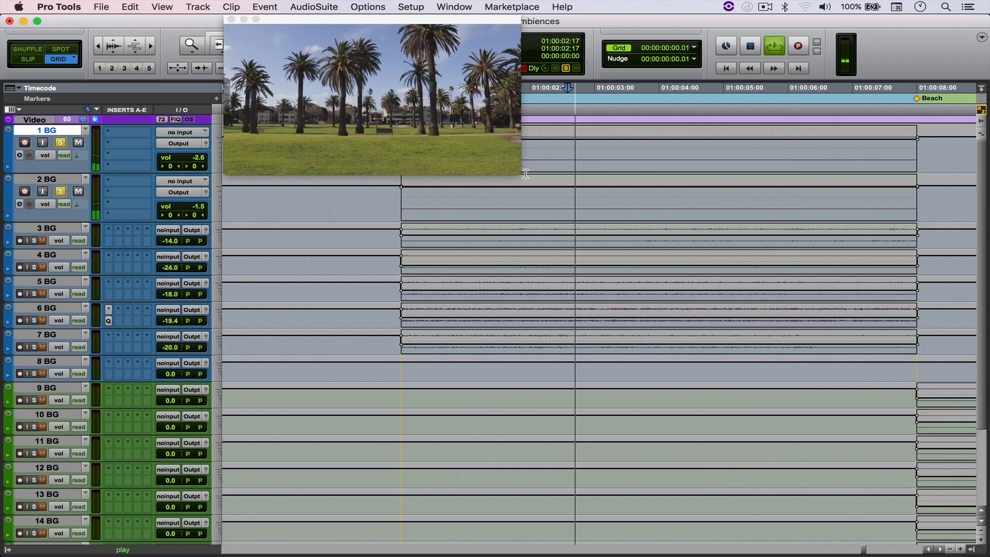
key(space)
Step: Pan 1 BG and 2 BG fully apart to 100 left and 100 right and play back the widened wind
drag(171, 167, 132, 166)
drag(196, 166, 222, 167)
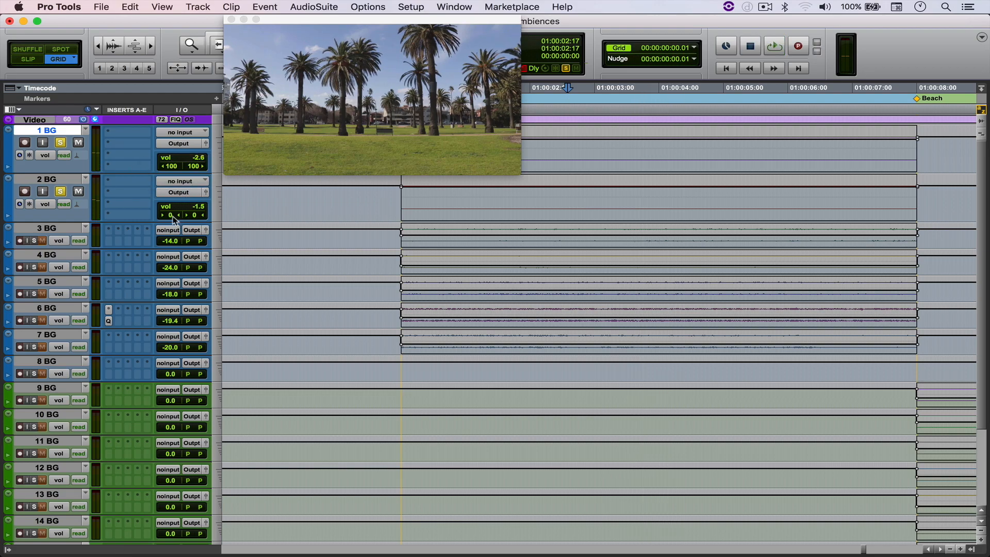
drag(191, 220, 258, 218)
key(space)
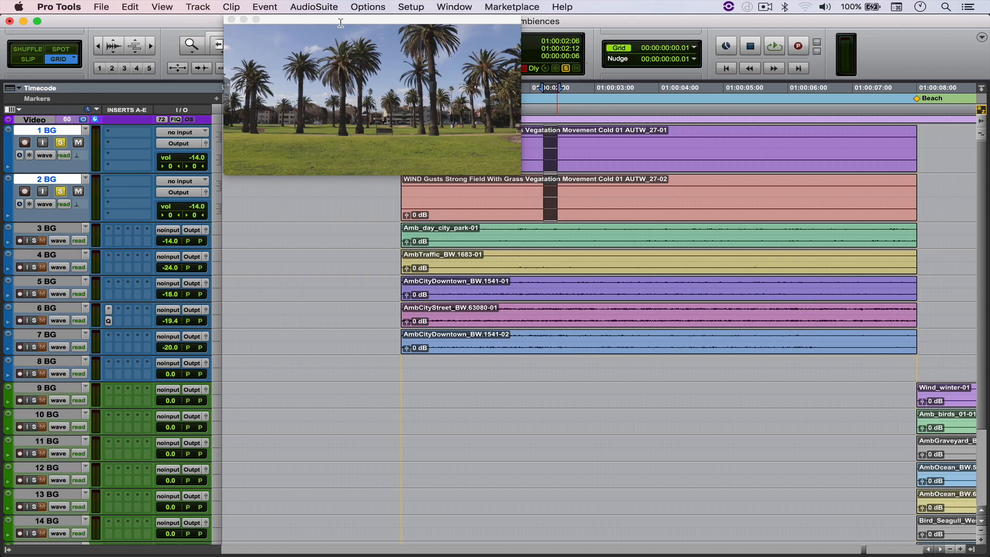
Step: Move the video window clear of the session timeline and examine the clip layout across the Park, Beach and Lake scenes
drag(341, 23, 225, 23)
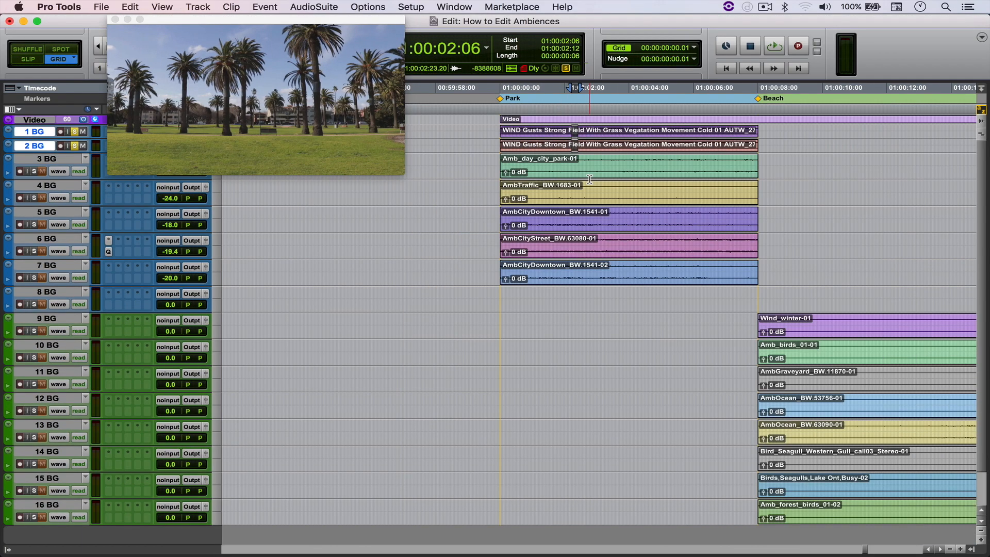
key(r)
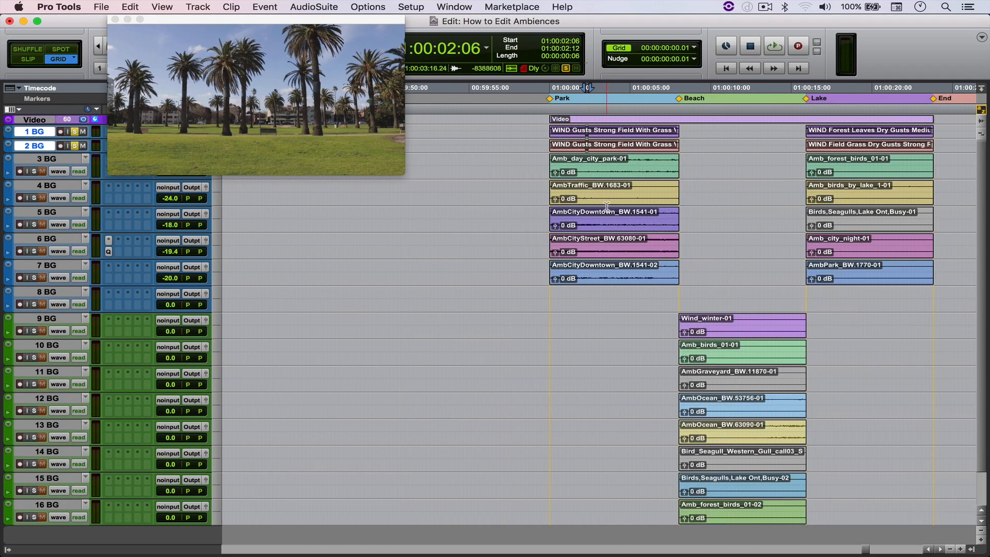
scroll(607, 207, right, 5)
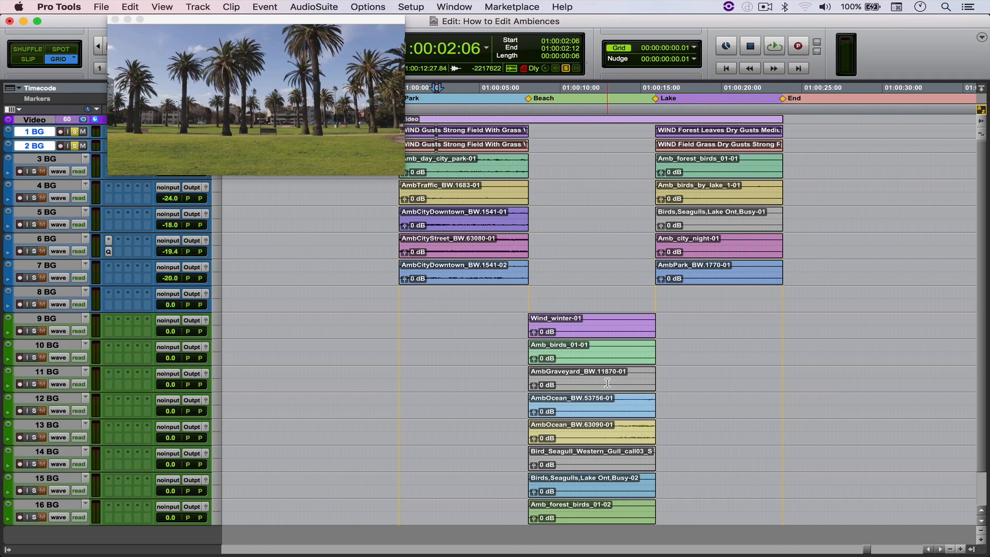
scroll(607, 383, left, 2)
key(r)
key(r)
key(r)
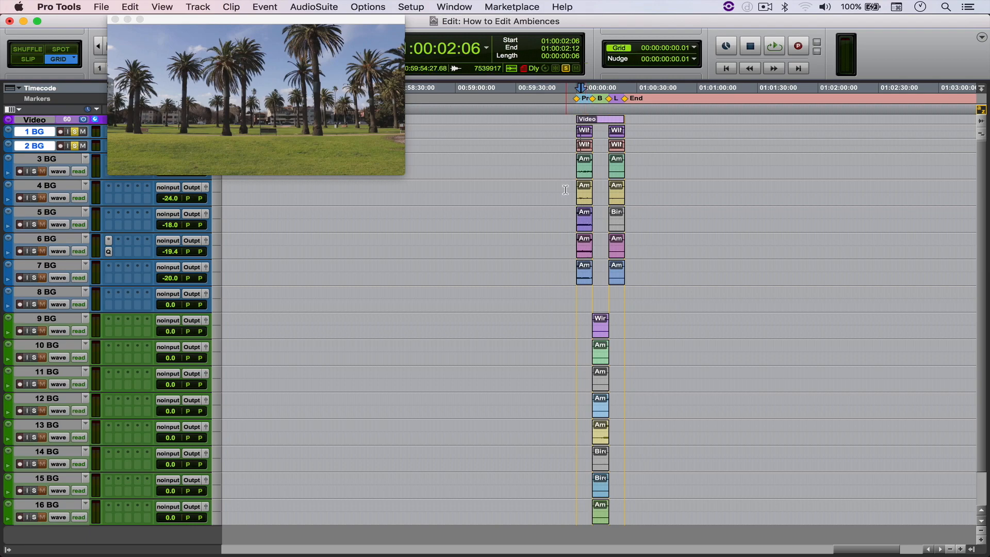
key(t)
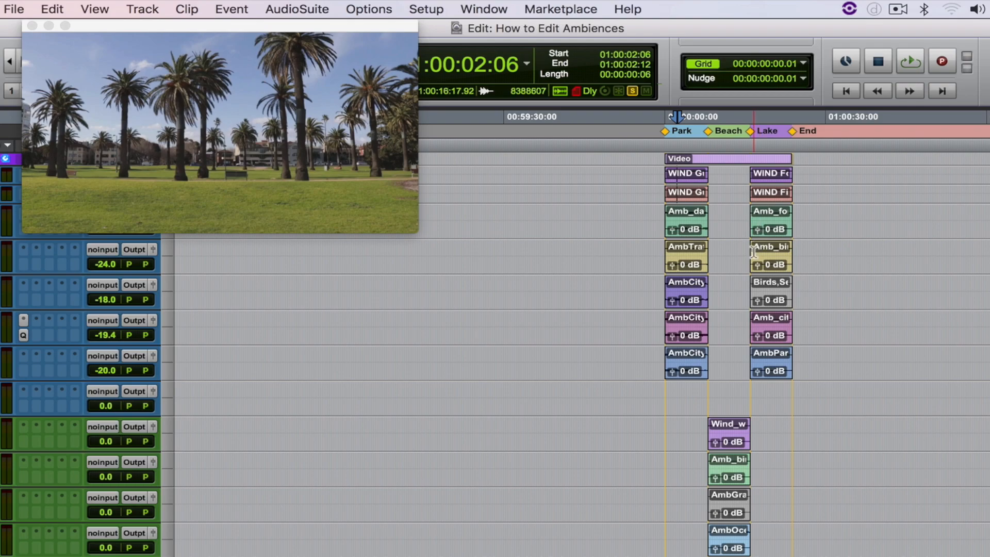
Step: Audition the Lake scene's Amb_birds_by_lake_1-01 clip and rename it Seagull
click(771, 240)
key(super+bracketright)
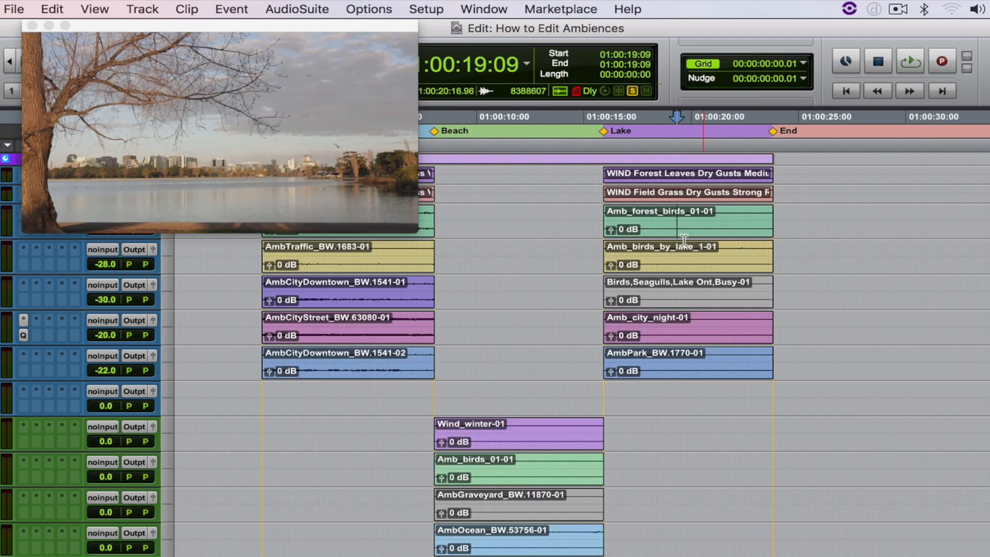
click(614, 255)
key(space)
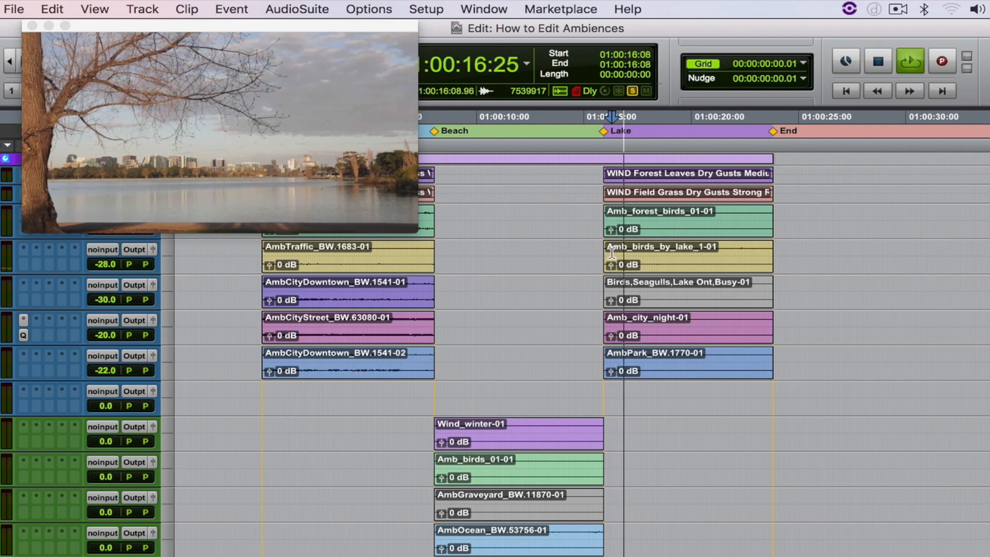
key(space)
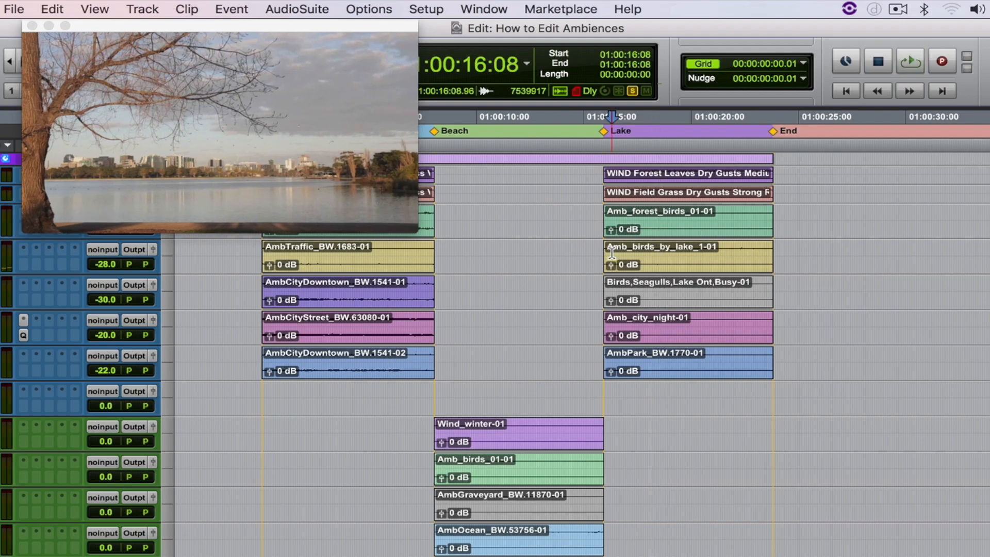
double_click(636, 259)
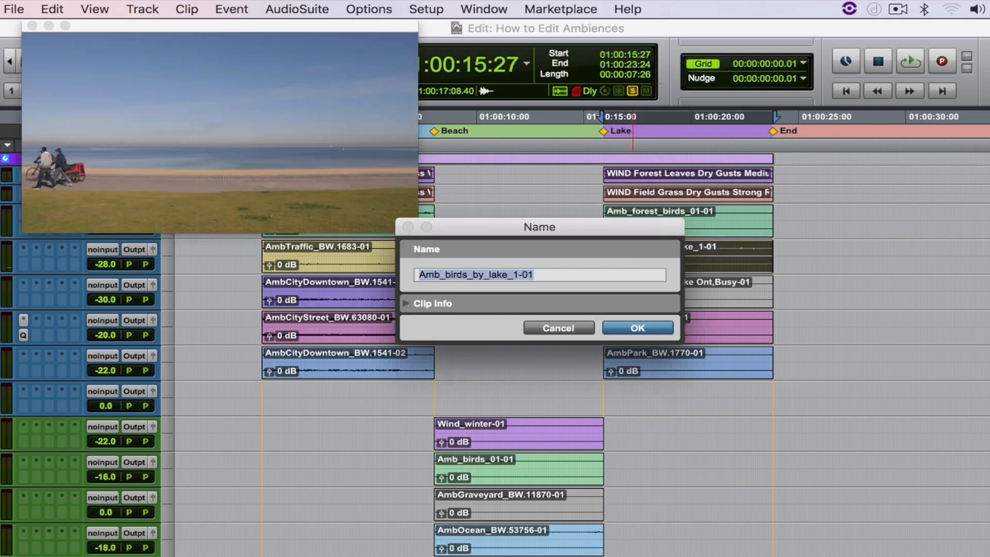
text(Seagull)
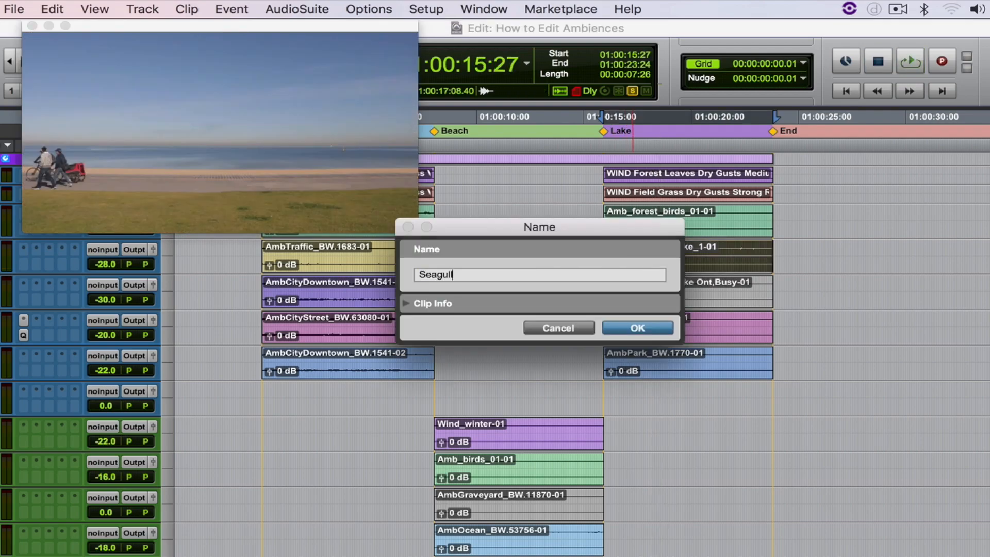
key(Return)
Step: Audition the Lake scene's Amb_forest_birds_01-01 clip and raise its volume automation
key(space)
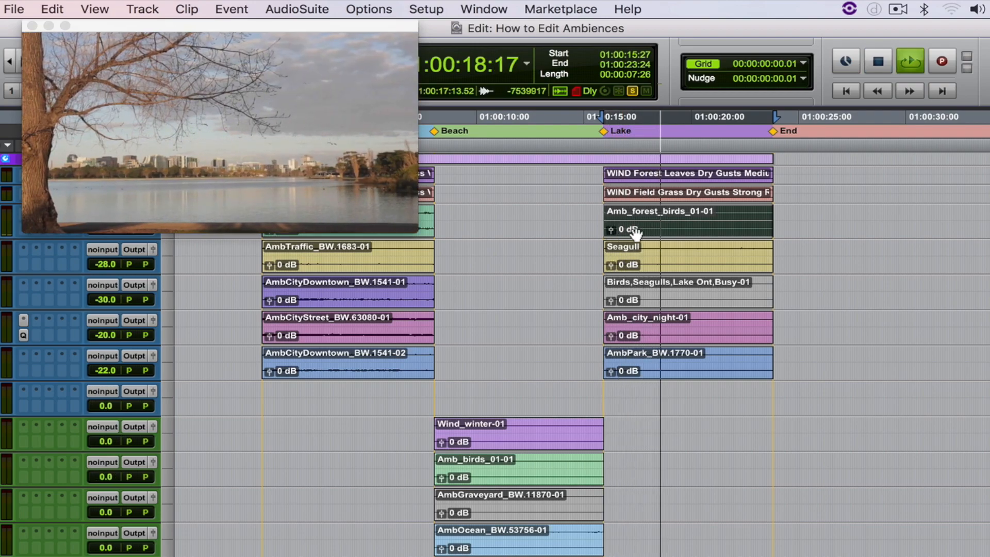
key(space)
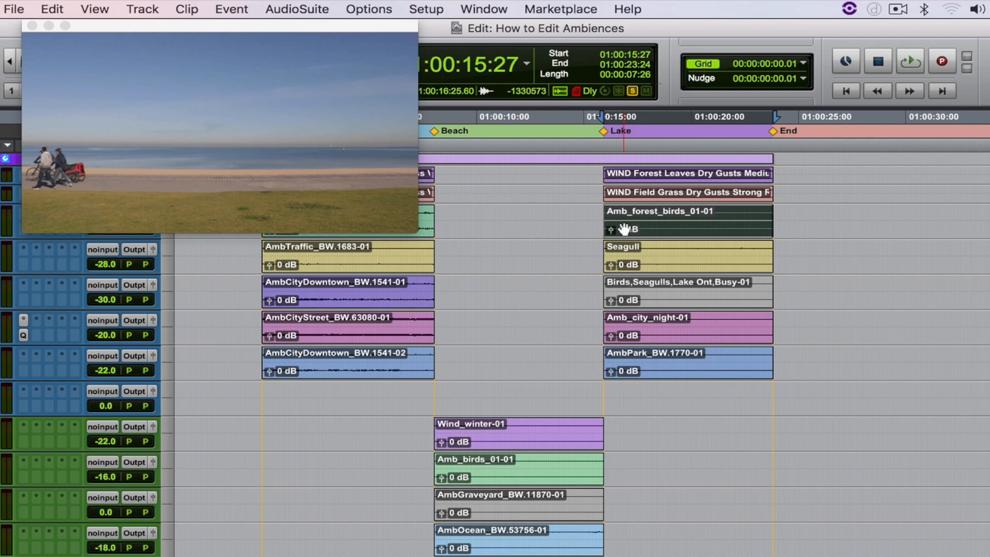
key(ctrl+minus)
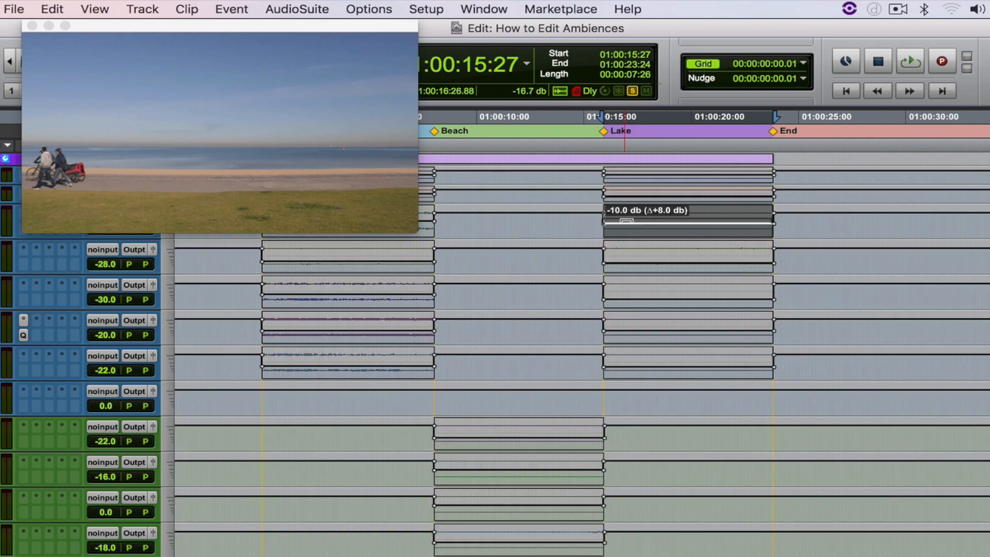
click(617, 228)
key(space)
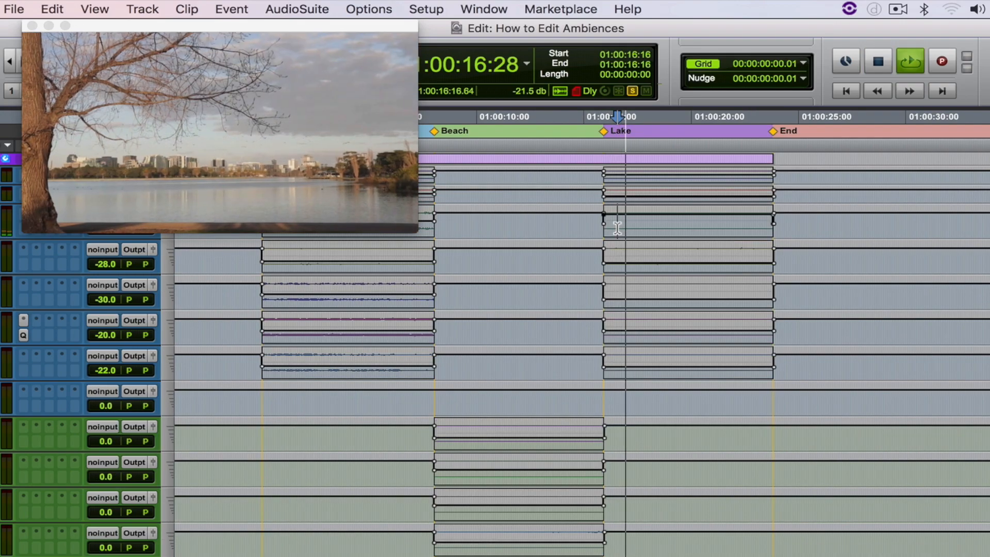
key(ctrl+minus)
key(space)
Step: Rename the Lake scene's Amb_forest_birds_01-01 clip as Light Wind
double_click(631, 226)
text(Lig)
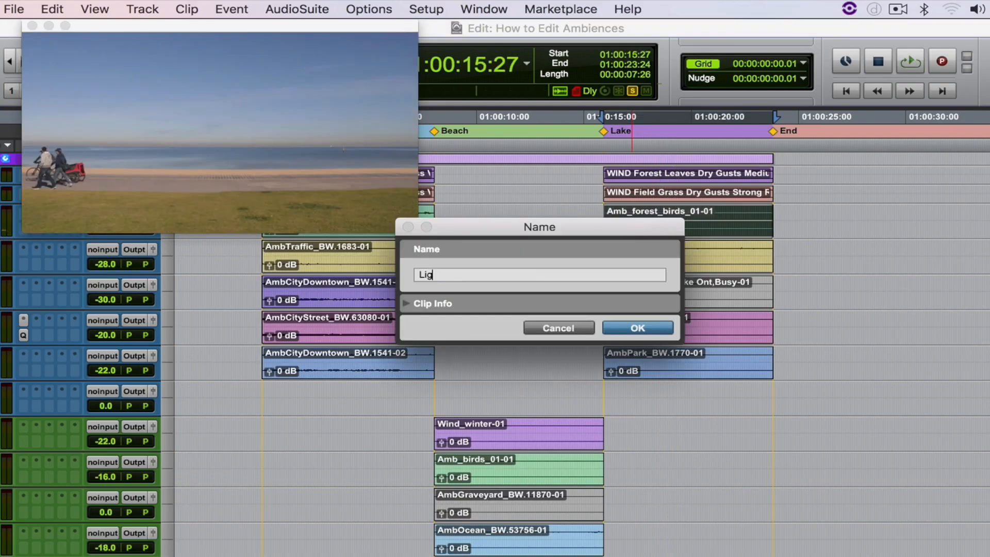
click(634, 329)
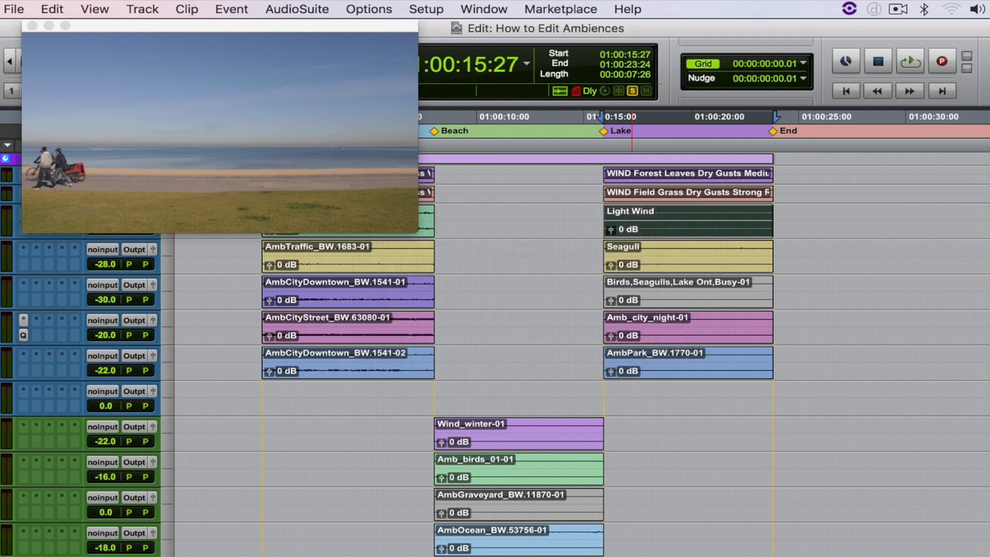
Step: Audition the Lake scene's Amb_city_night-01 clip and rename it Crickets
click(634, 332)
key(space)
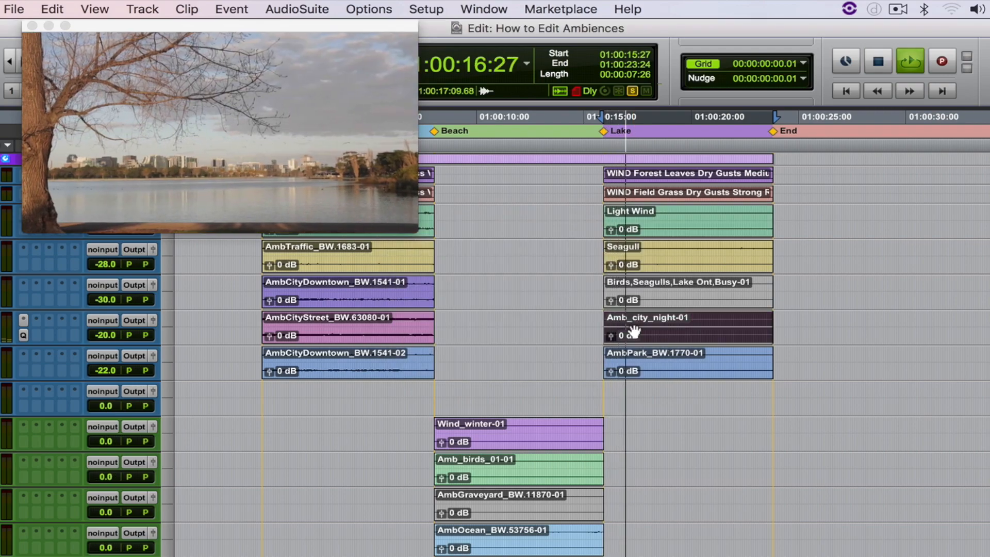
key(space)
double_click(634, 332)
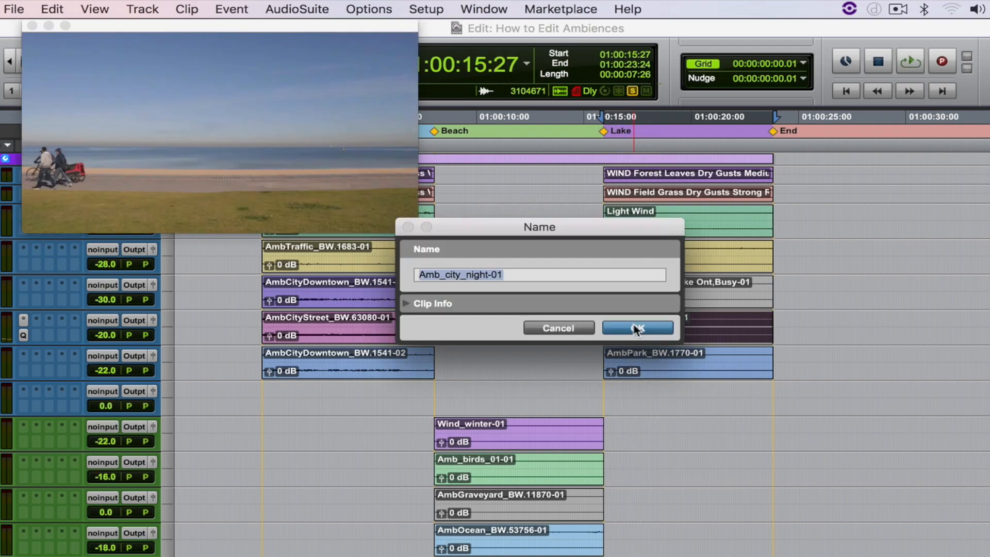
text(Crickets)
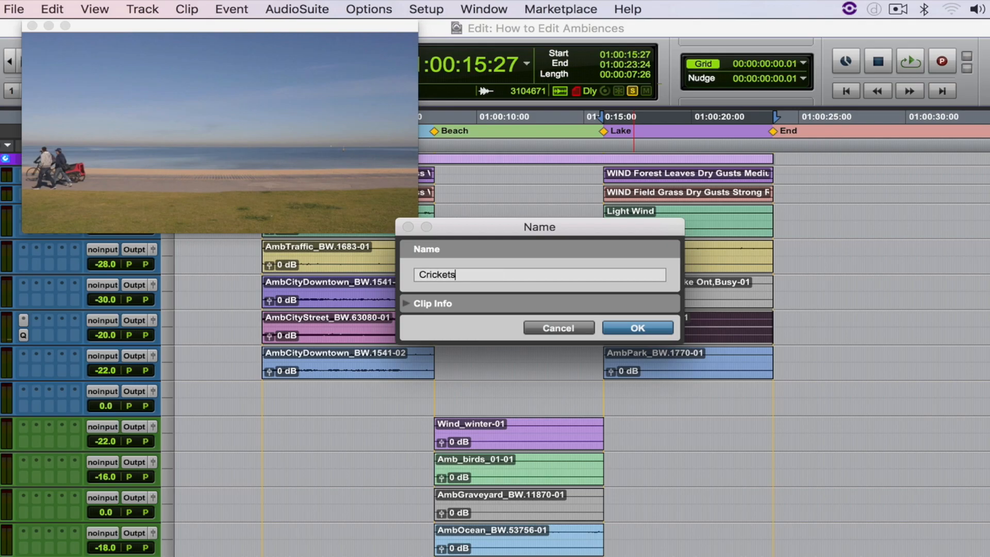
key(Return)
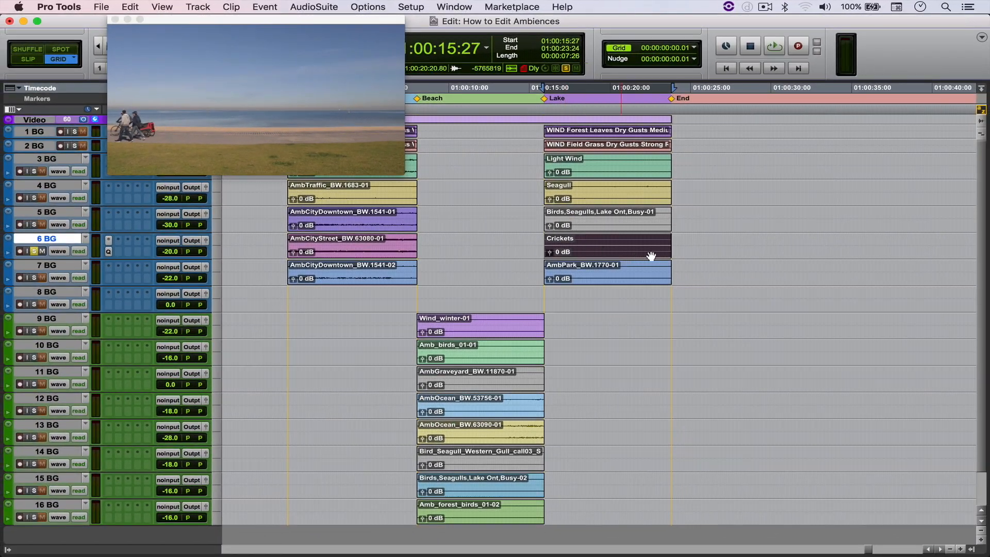
Step: Colour the wind clips light blue, including Light Wind, both Lake WIND clips and the Beach scene's Wind_winter-01
key(r)
key(r)
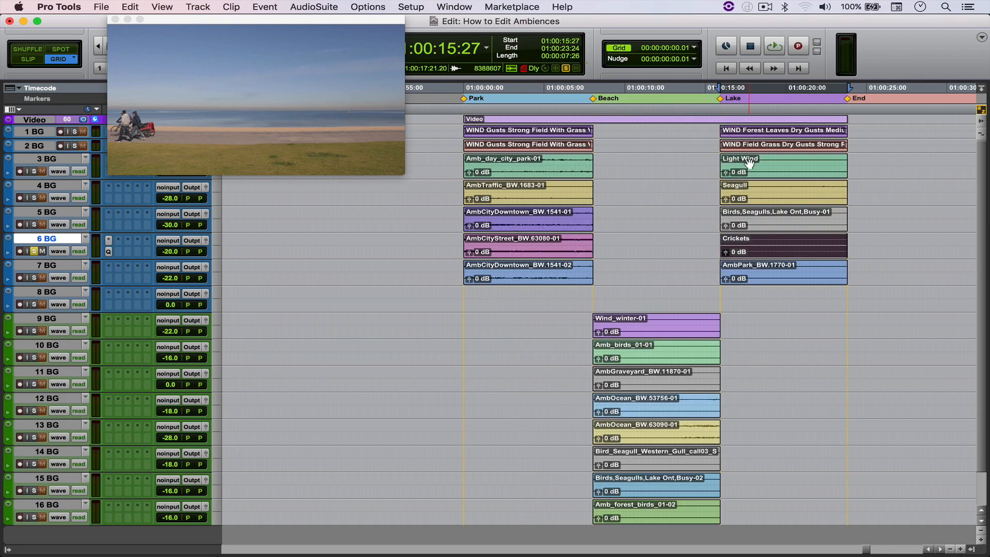
click(748, 162)
shift+click(743, 130)
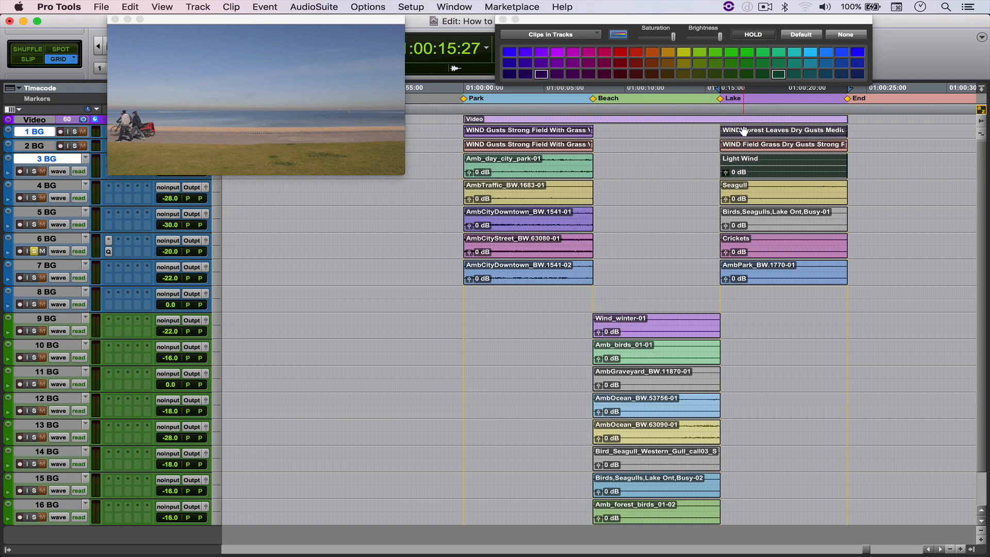
shift+click(743, 145)
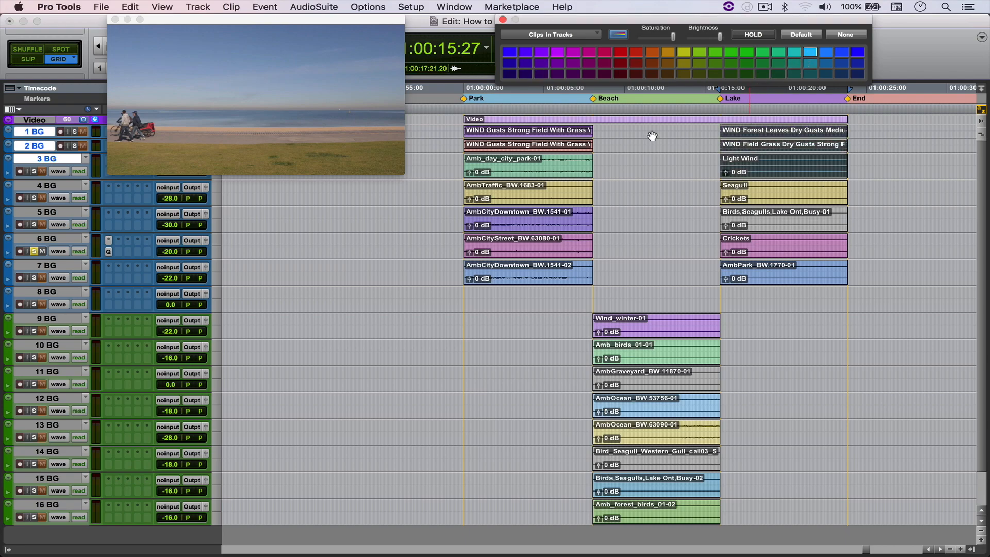
click(809, 54)
click(686, 228)
click(657, 326)
click(795, 53)
Step: Colour the bird clips green: Seagull, Amb_birds_01-01, Birds,Seagulls,Lake Ont,Busy-02 and Amb_forest_birds_01-02
click(656, 353)
click(751, 200)
click(656, 353)
click(639, 510)
shift+click(639, 487)
shift+click(748, 222)
click(639, 510)
shift+click(639, 488)
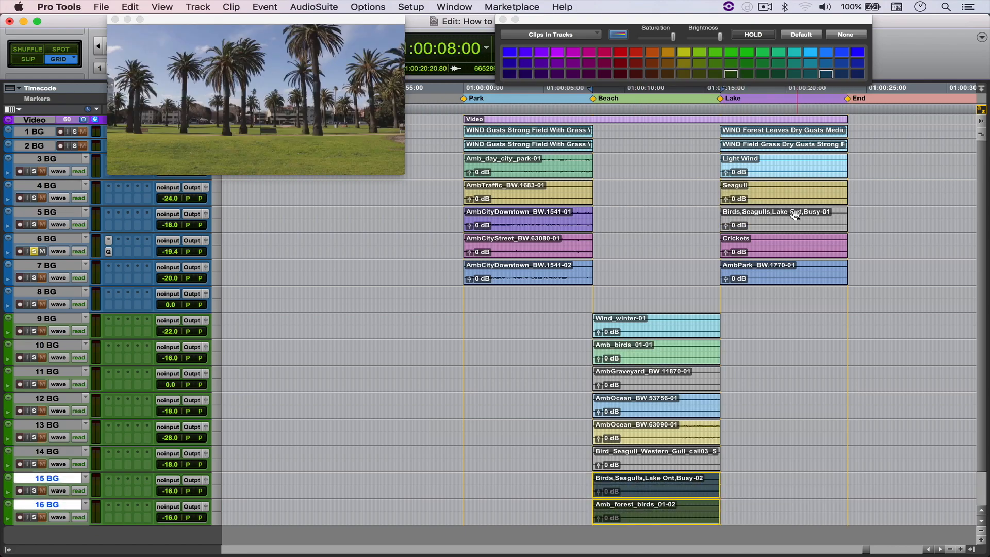
shift+click(747, 194)
shift+click(657, 353)
click(732, 63)
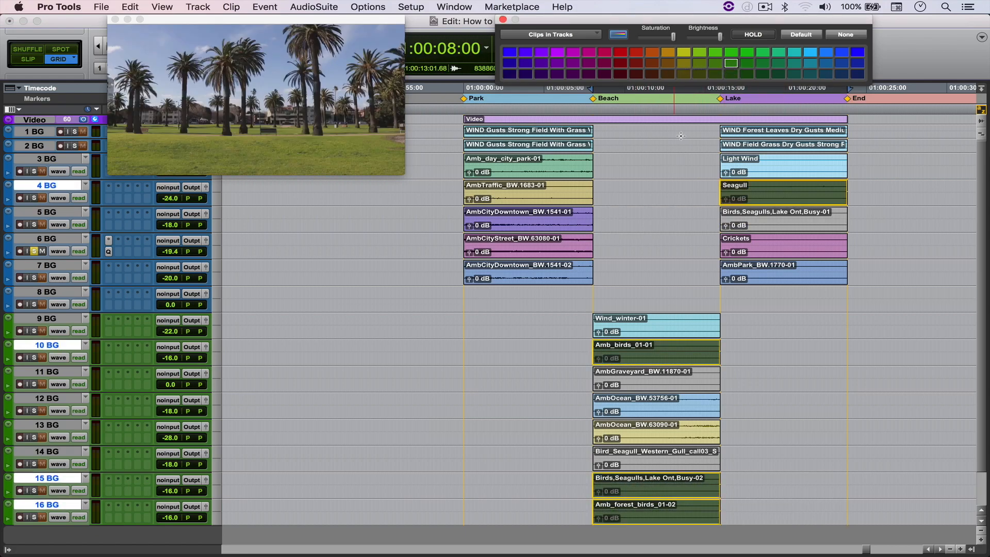